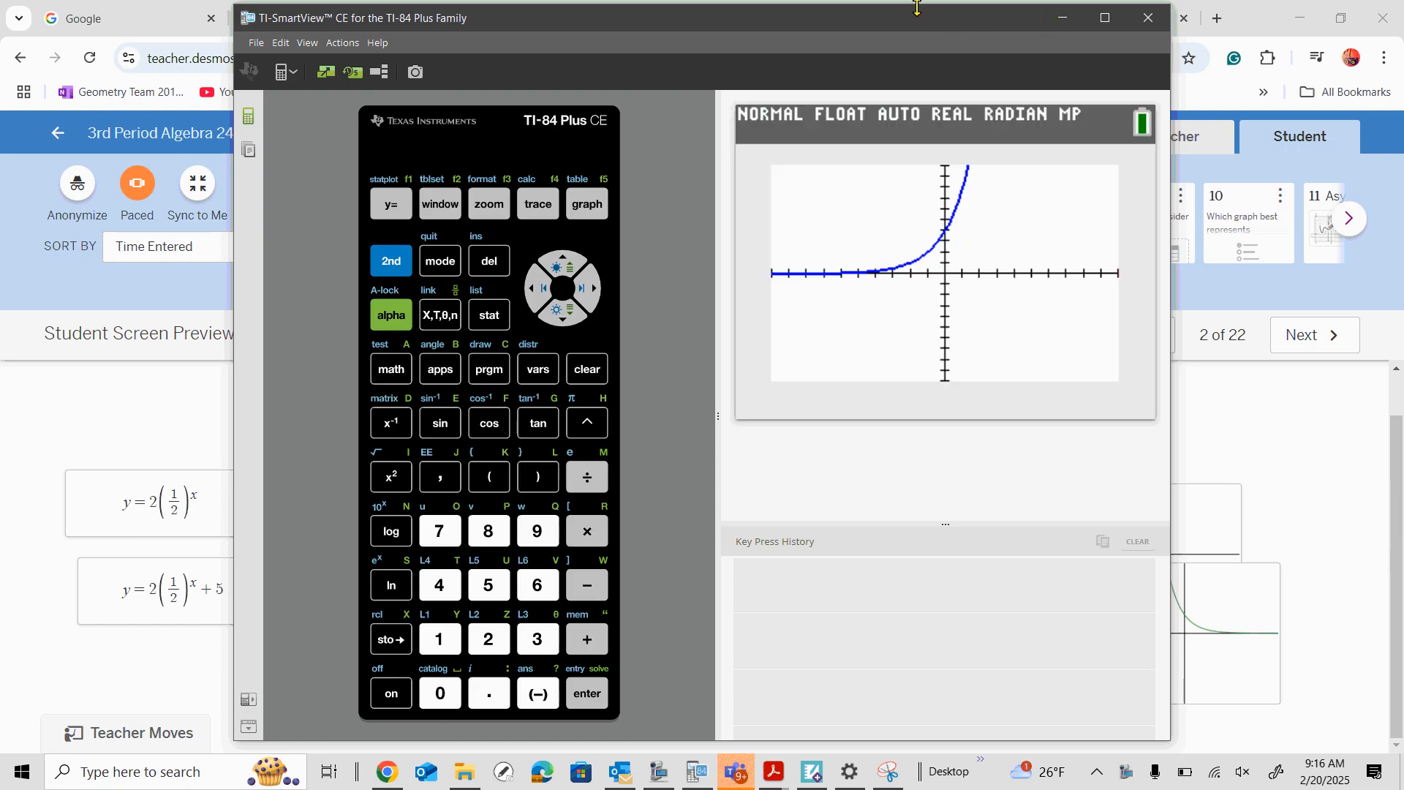
- Replace the Y1 equation on the TI-84 emulator with 2*3^X and graph it
left_click_drag(916, 46, 1323, 208)
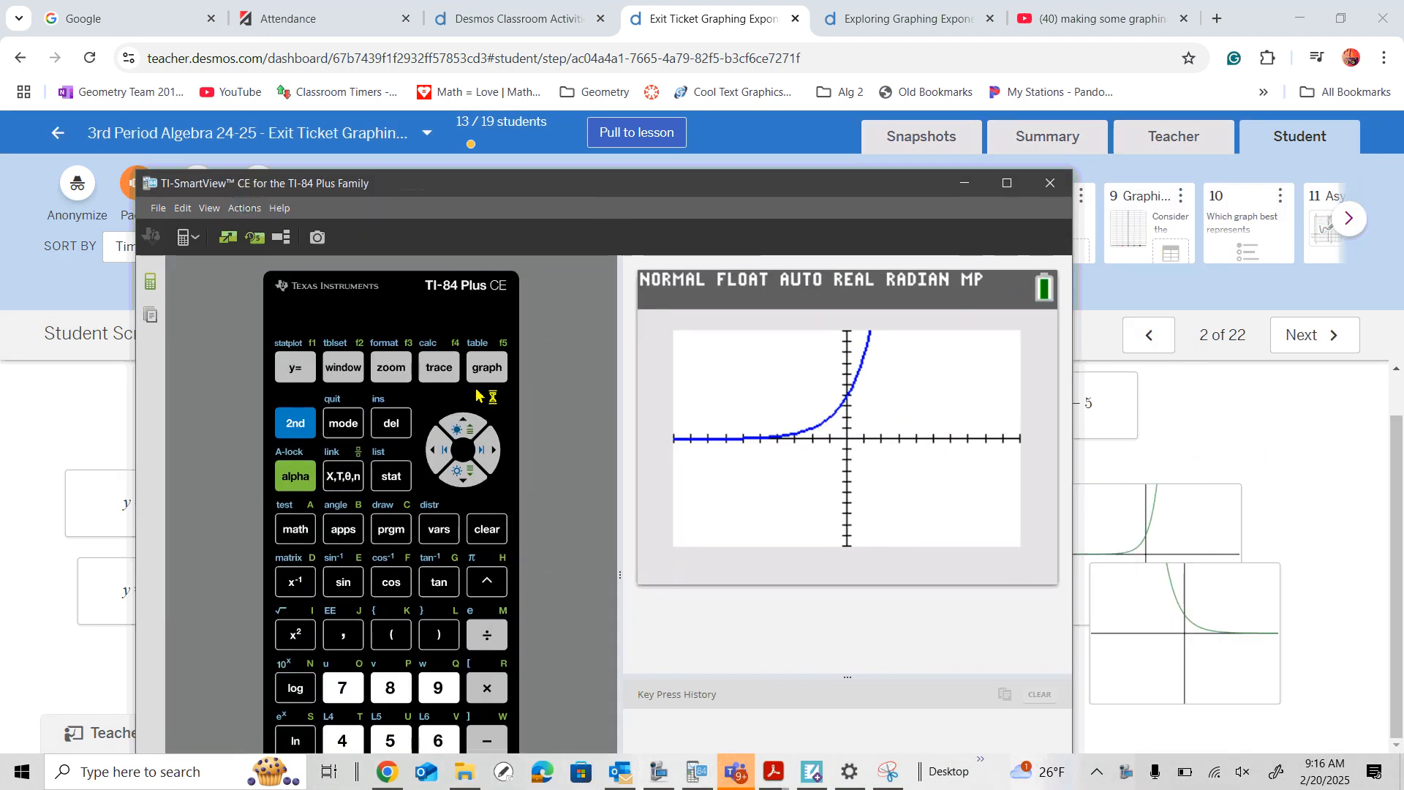
left_click(295, 367)
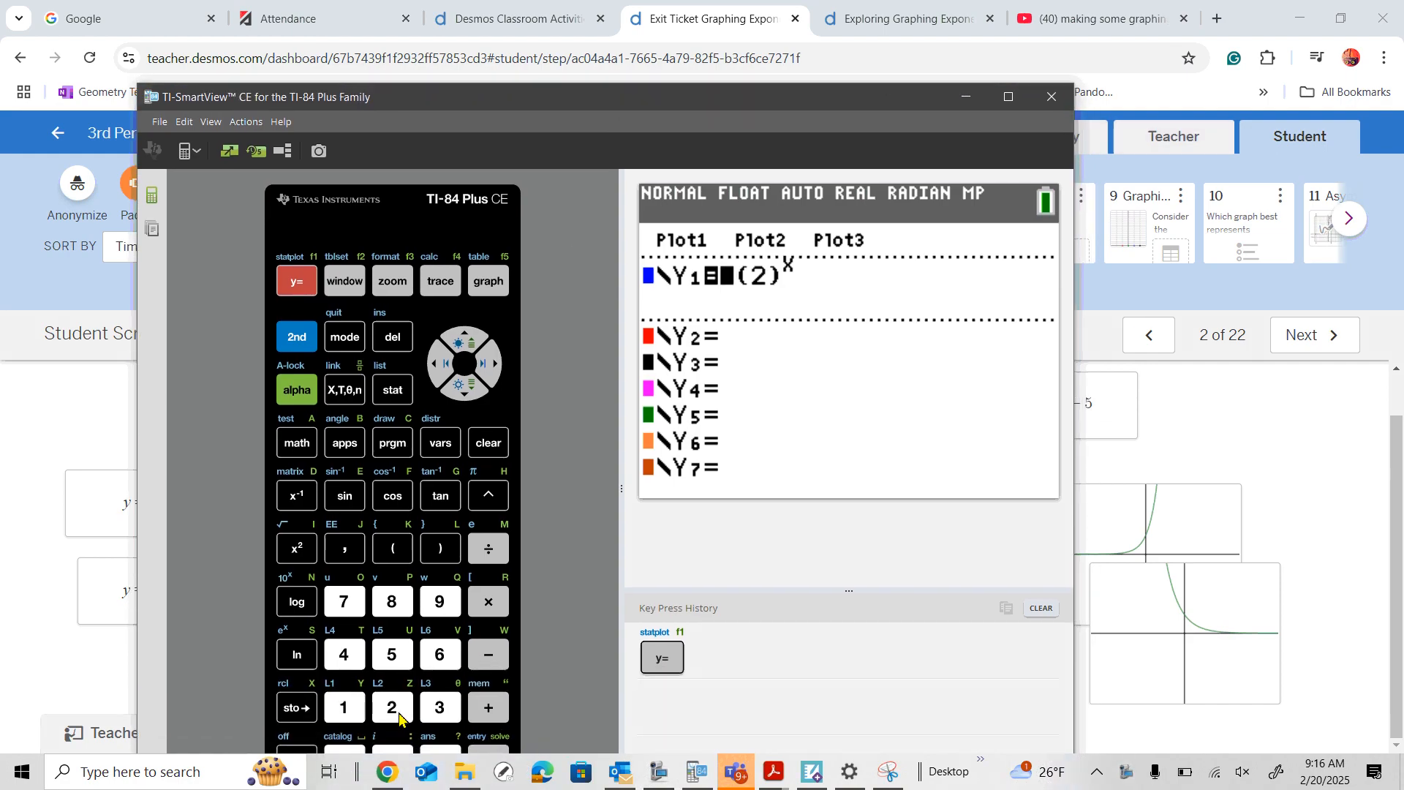
left_click(392, 707)
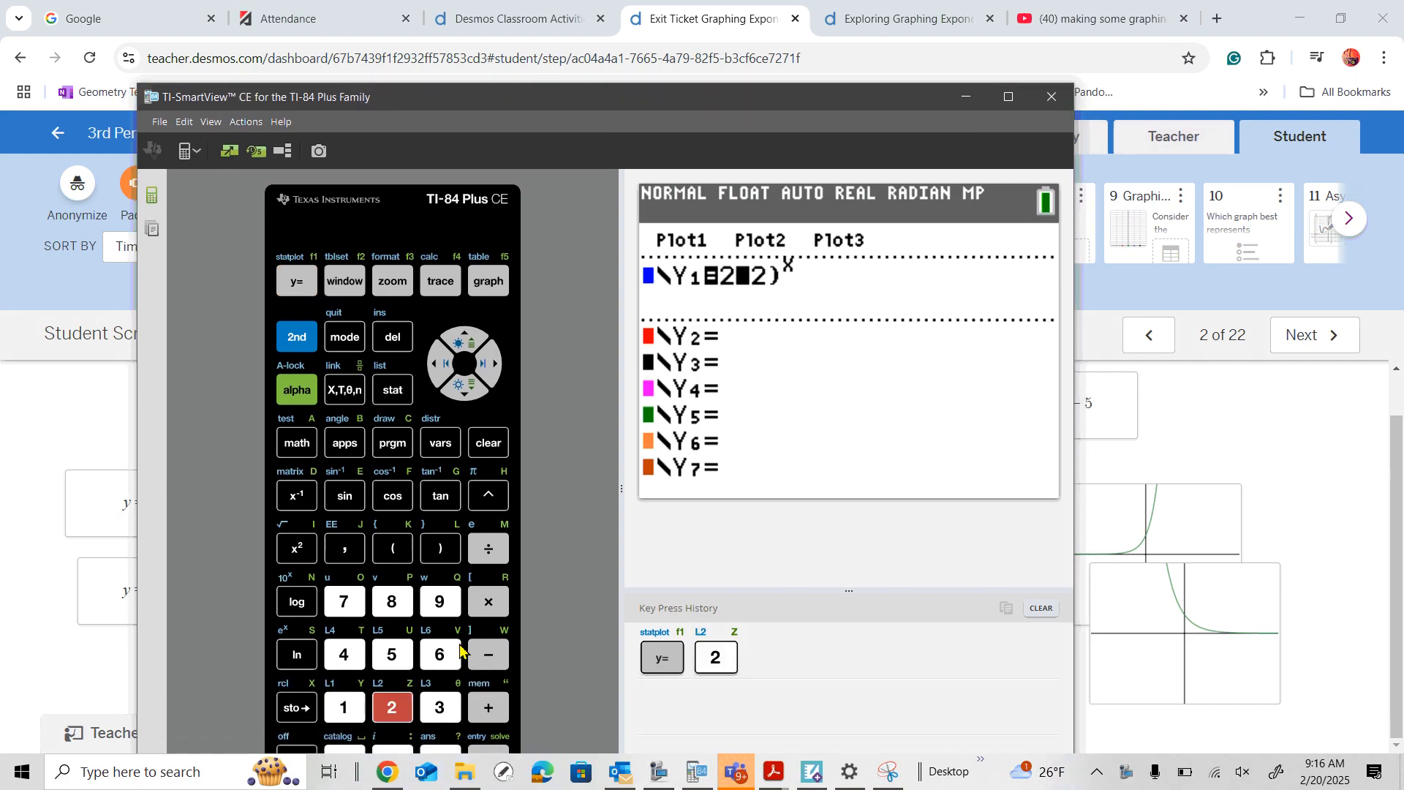
left_click(489, 601)
left_click(440, 708)
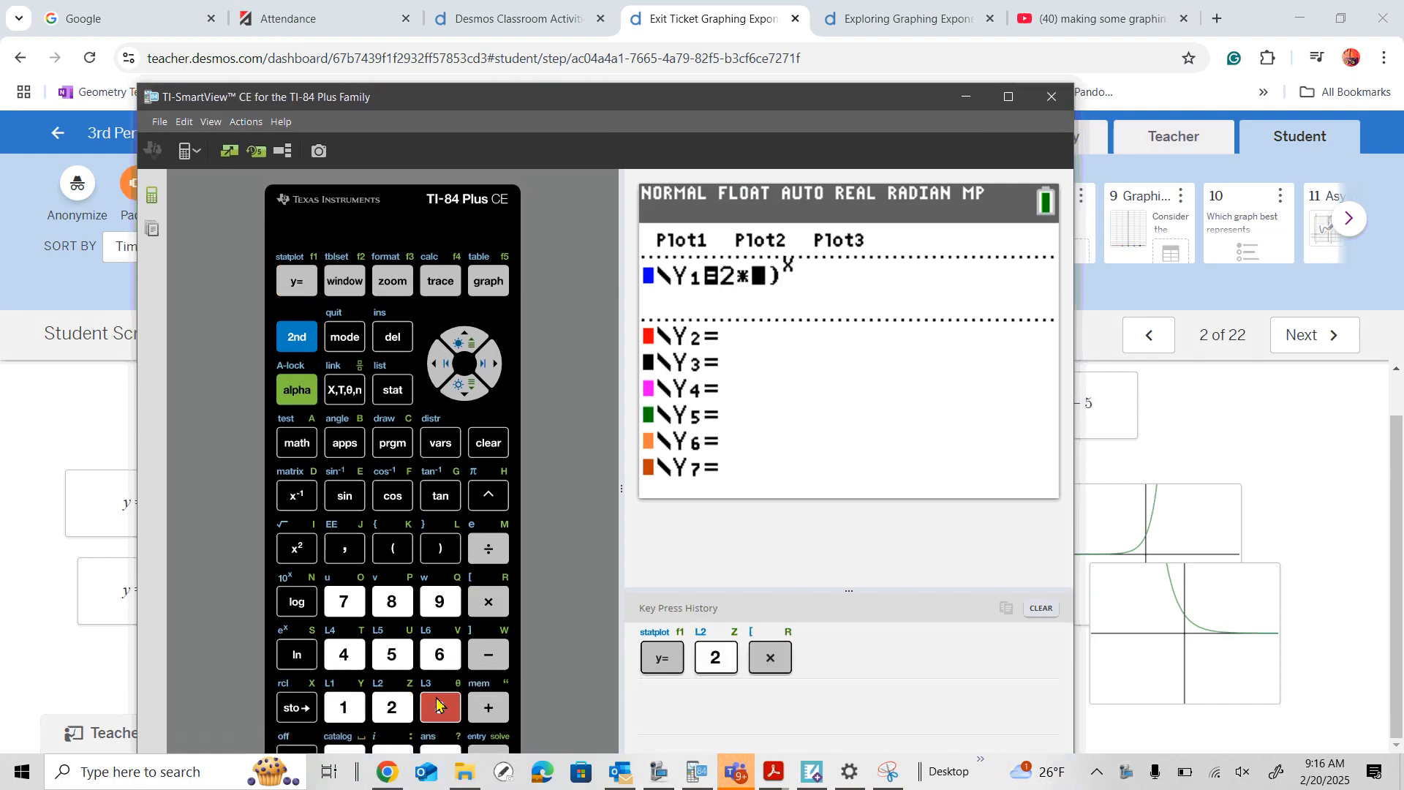
left_click(490, 495)
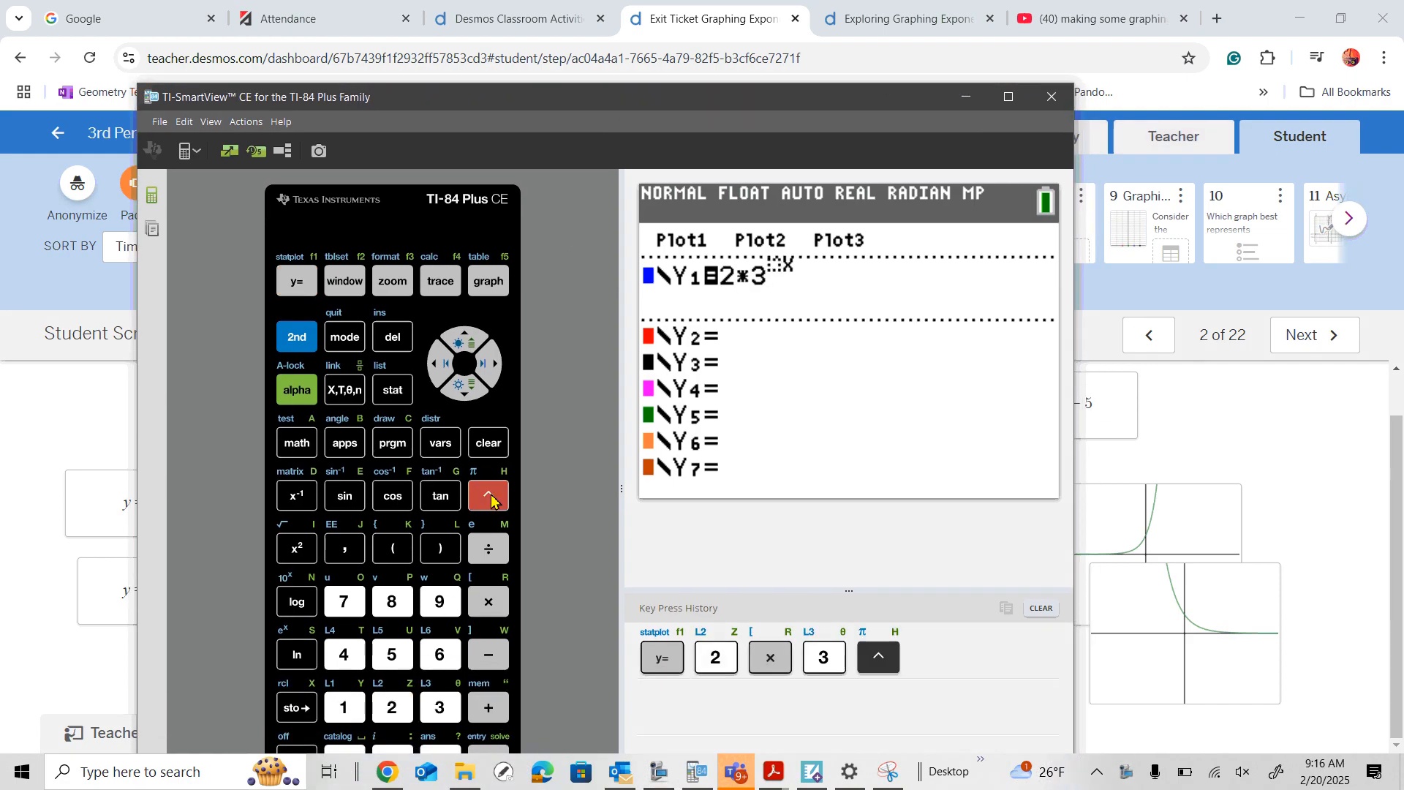
left_click(347, 381)
left_click(386, 341)
left_click(386, 341)
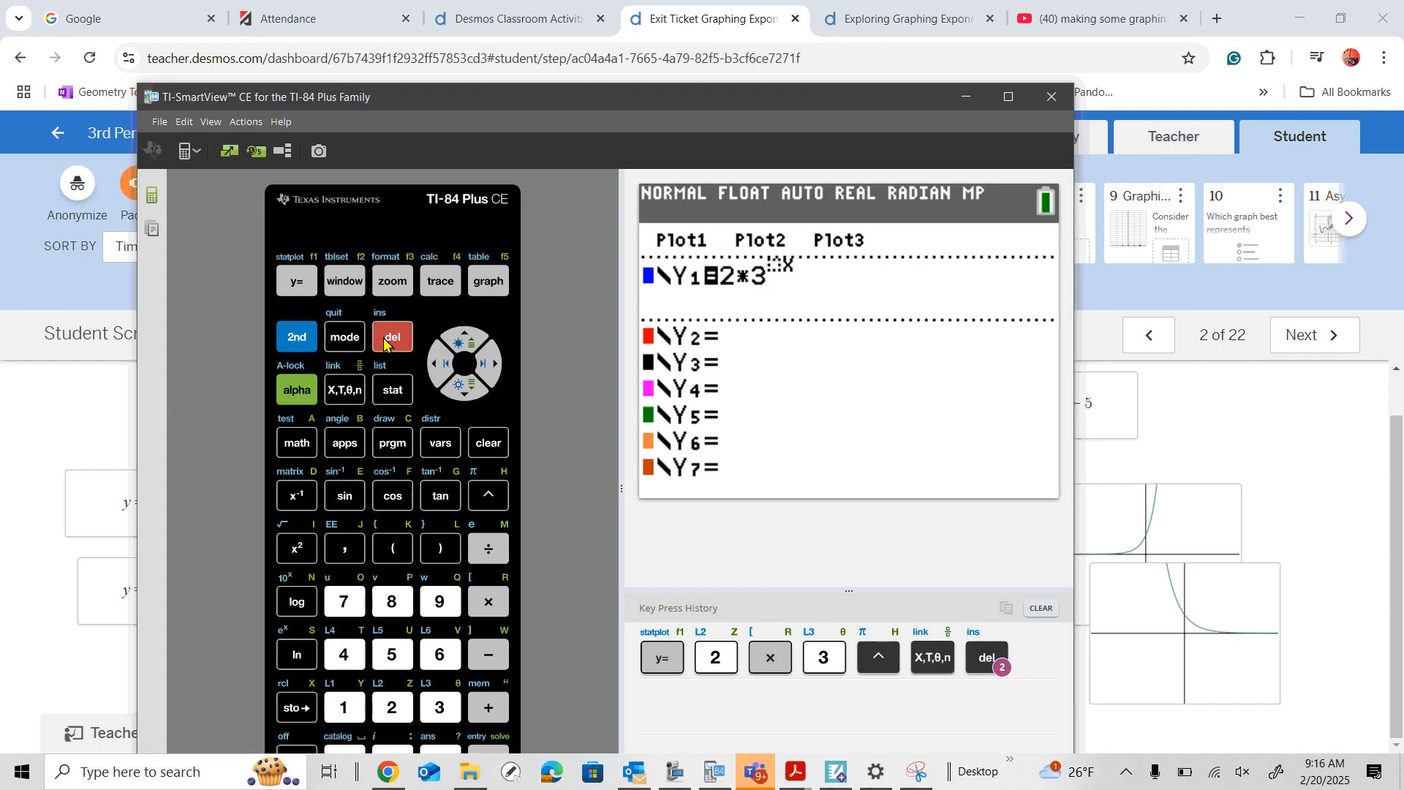
left_click(387, 341)
left_click(391, 340)
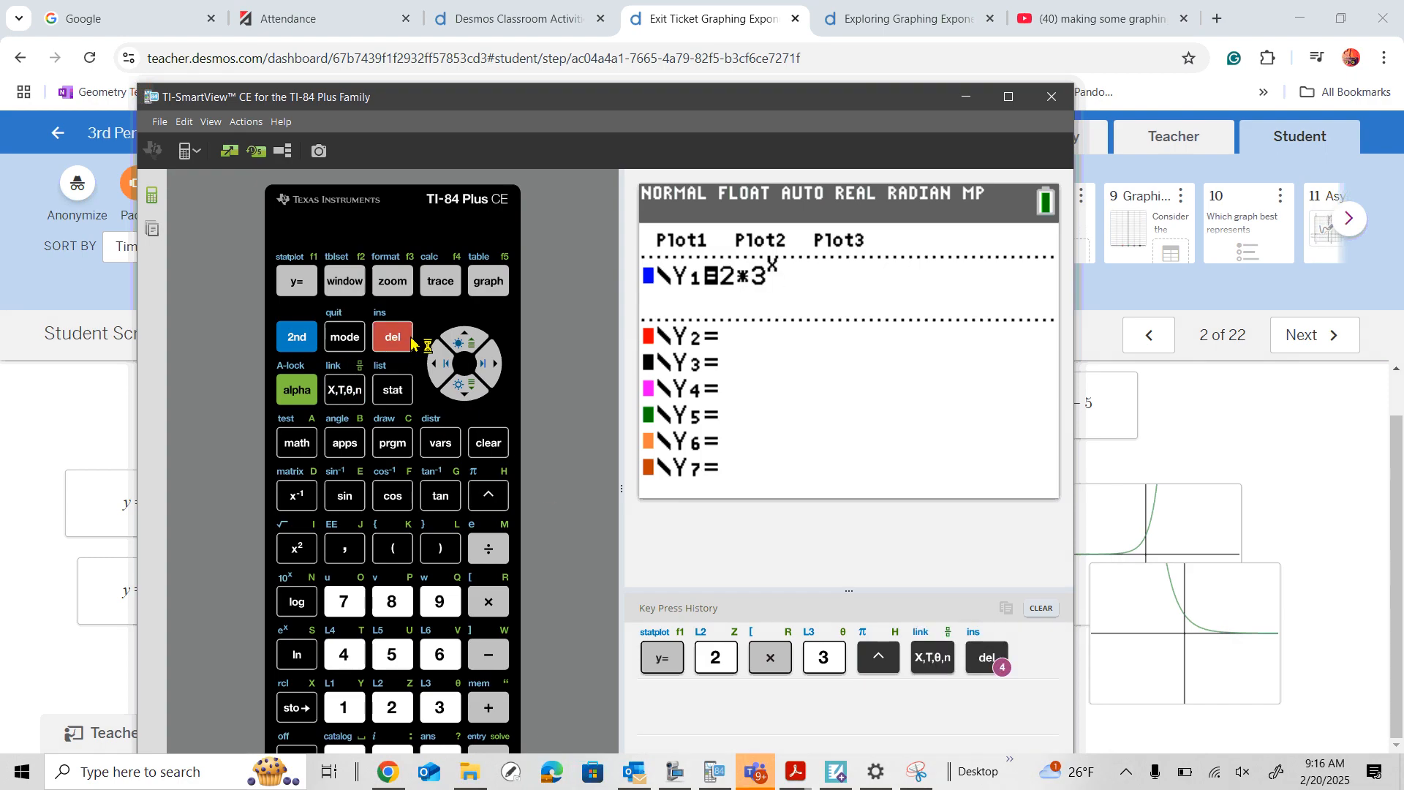
left_click(494, 285)
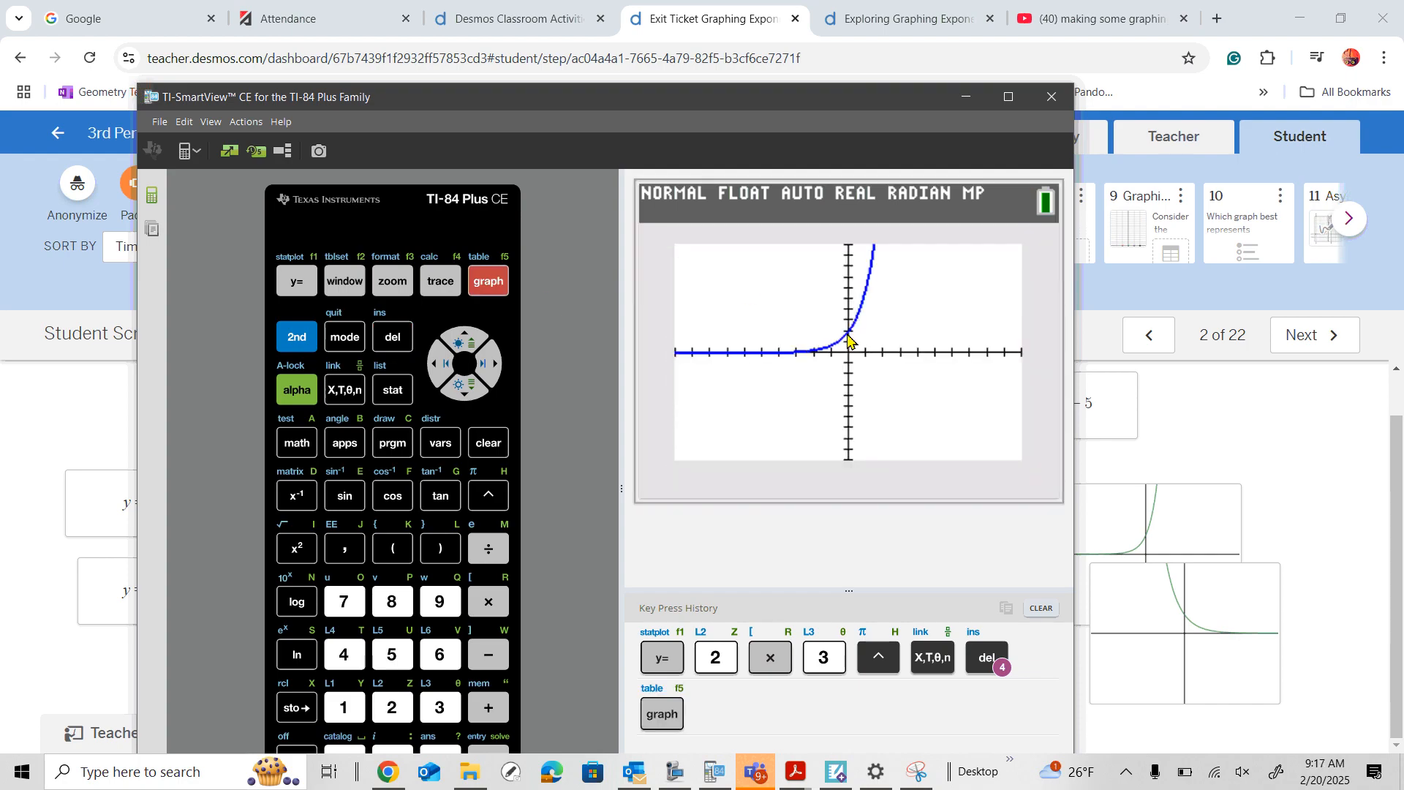
- Return to the Desmos card sort, separate the overlapping growth and downward-curving graph cards, and set the y=2(1/2)^x card aside at the lower edge
left_click(965, 98)
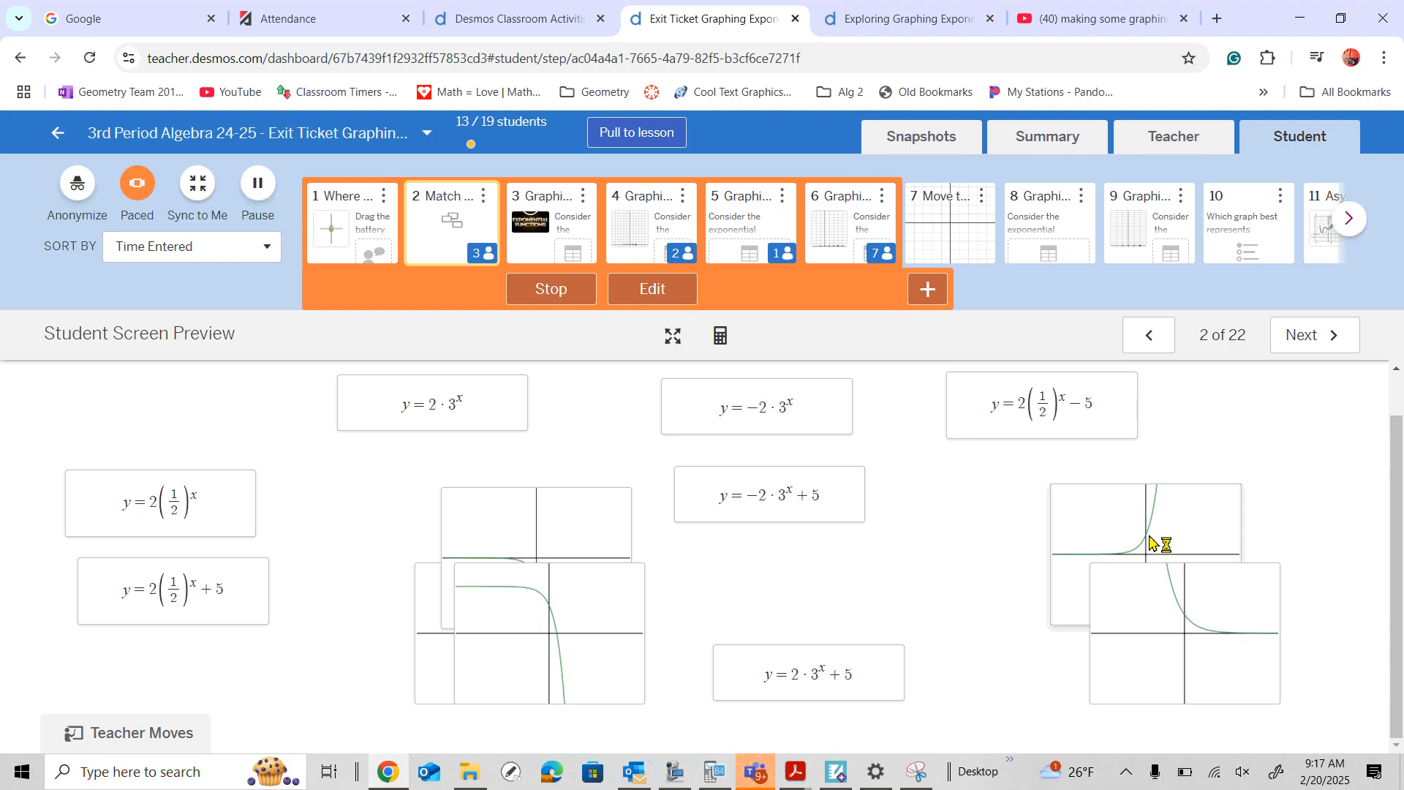
left_click_drag(1065, 520, 450, 444)
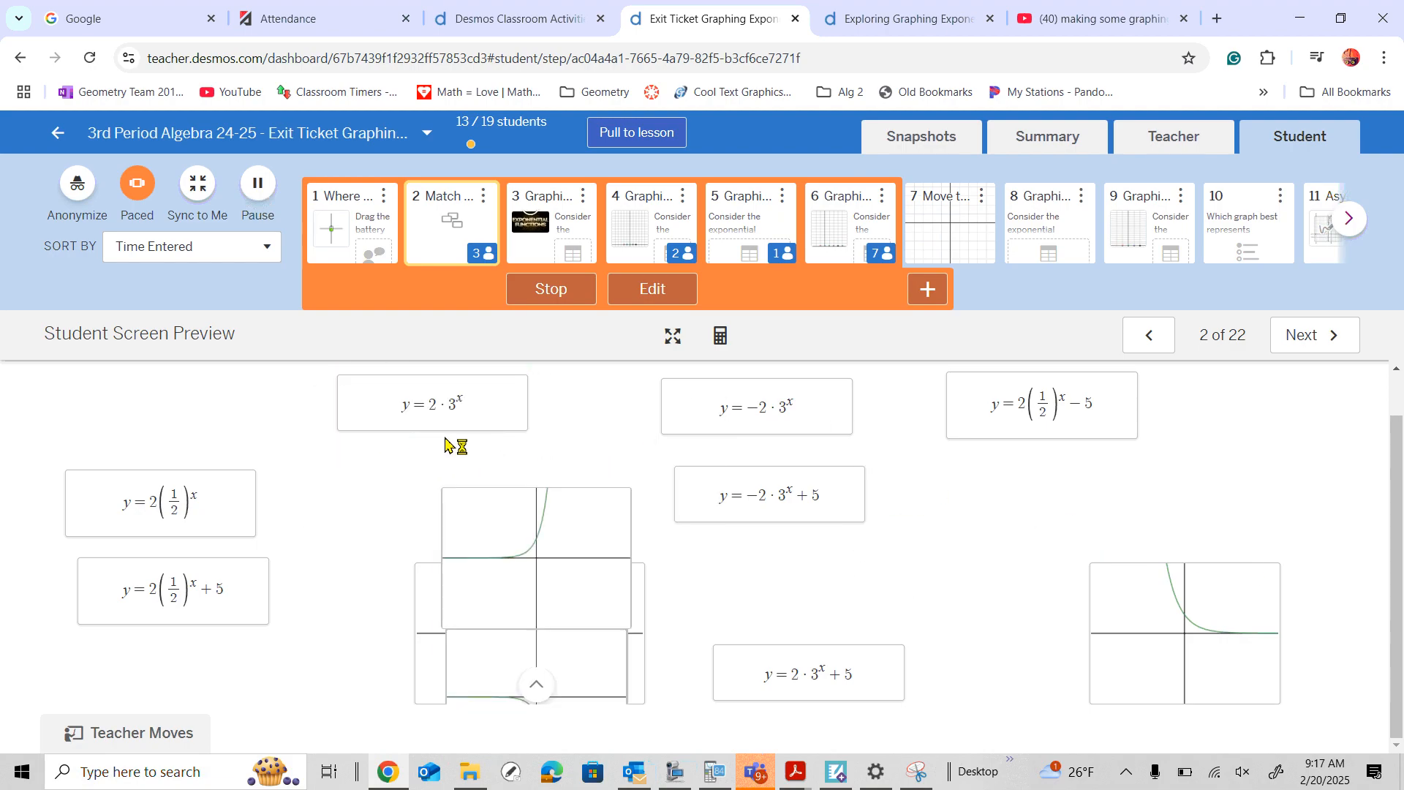
left_click_drag(544, 536, 1091, 545)
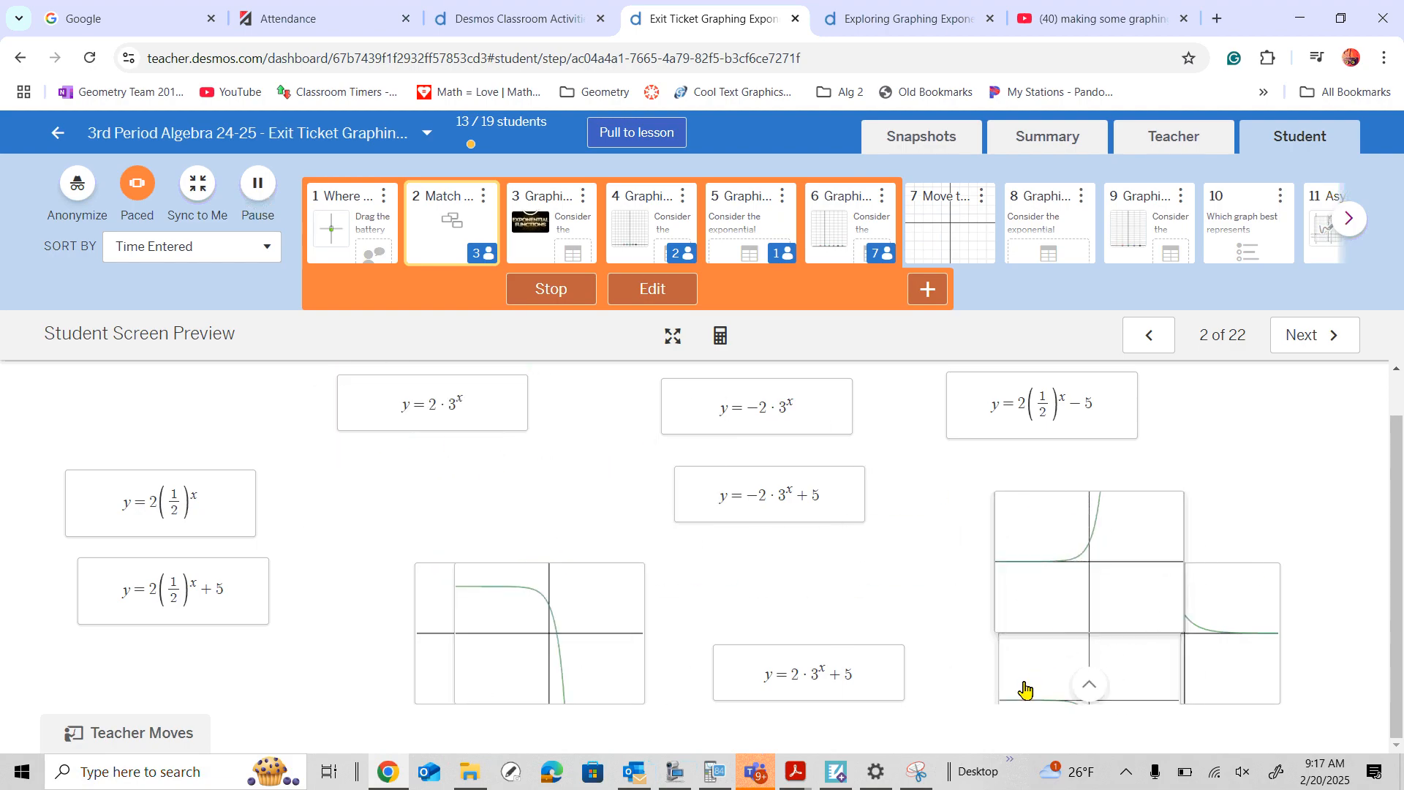
left_click_drag(1021, 683, 247, 674)
left_click_drag(174, 500, 51, 708)
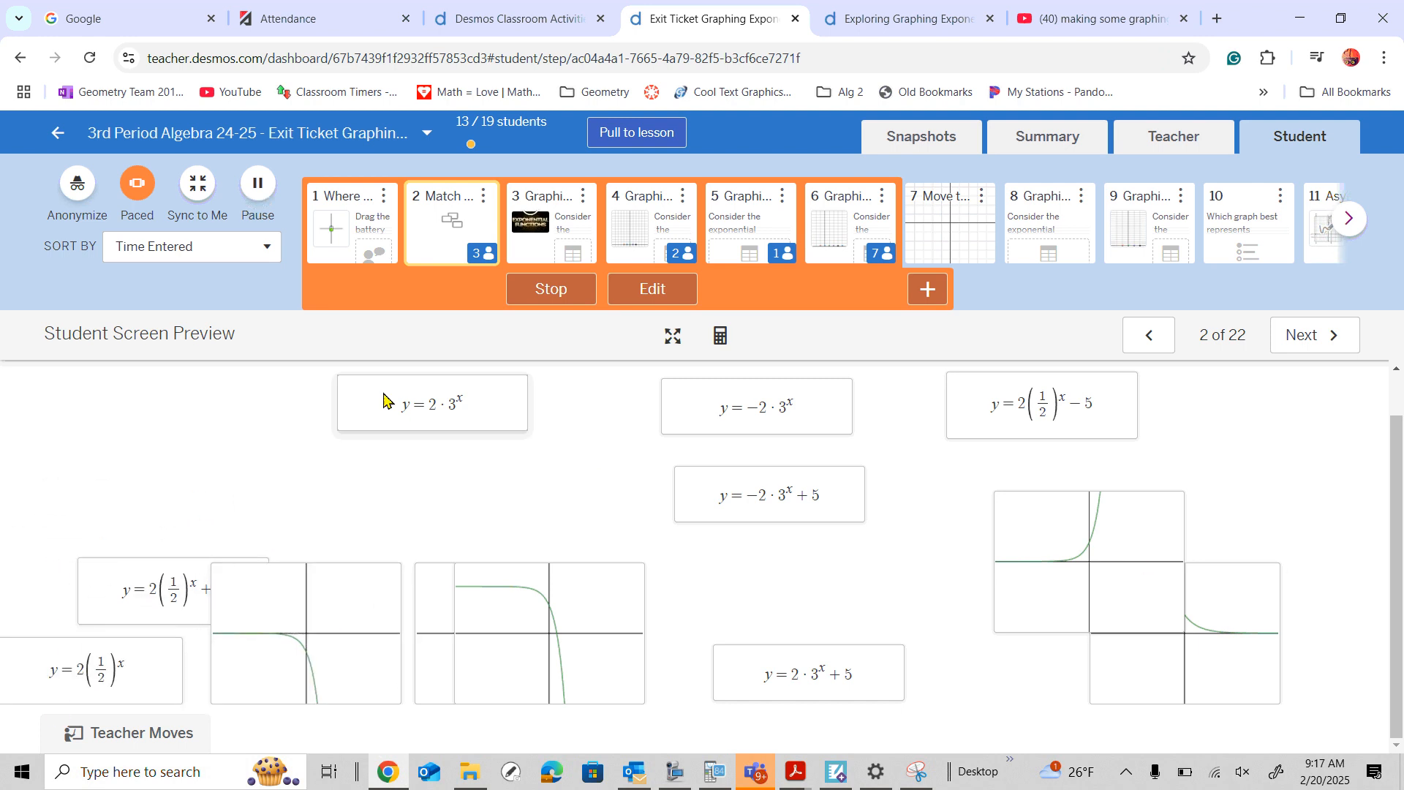
- Line up the cards y=2·3^x, y=2(1/2)^x+5, y=-2·3^x, y=2(1/2)^x-5 and y=-2·3^x+5 in a row above the graphs
left_click_drag(389, 401, 118, 395)
left_click_drag(178, 558, 450, 399)
left_click_drag(711, 403, 653, 404)
left_click_drag(1108, 416, 951, 413)
left_click_drag(787, 498, 1252, 407)
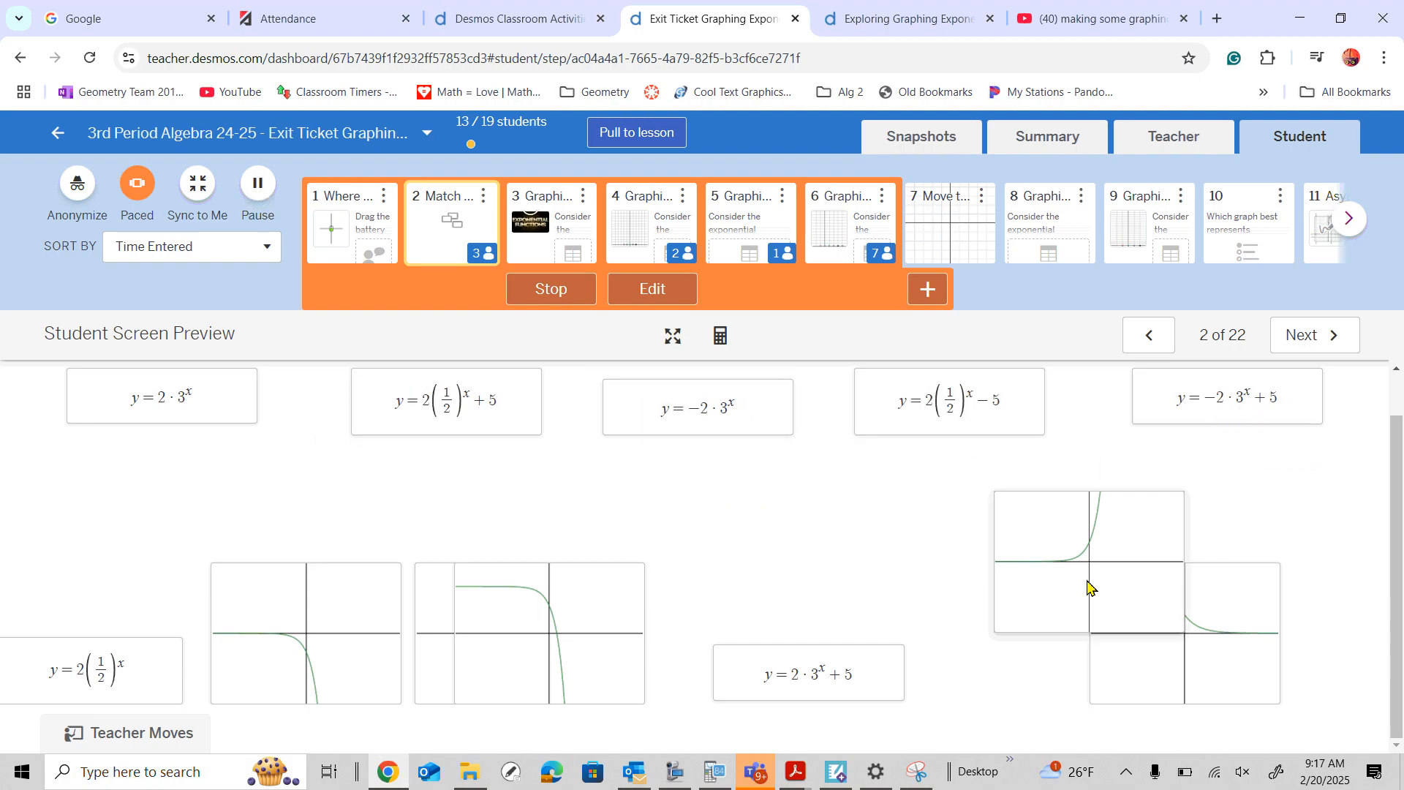
- Match the increasing exponential graph card to the equation y=2·3^x
left_click_drag(1091, 586, 128, 476)
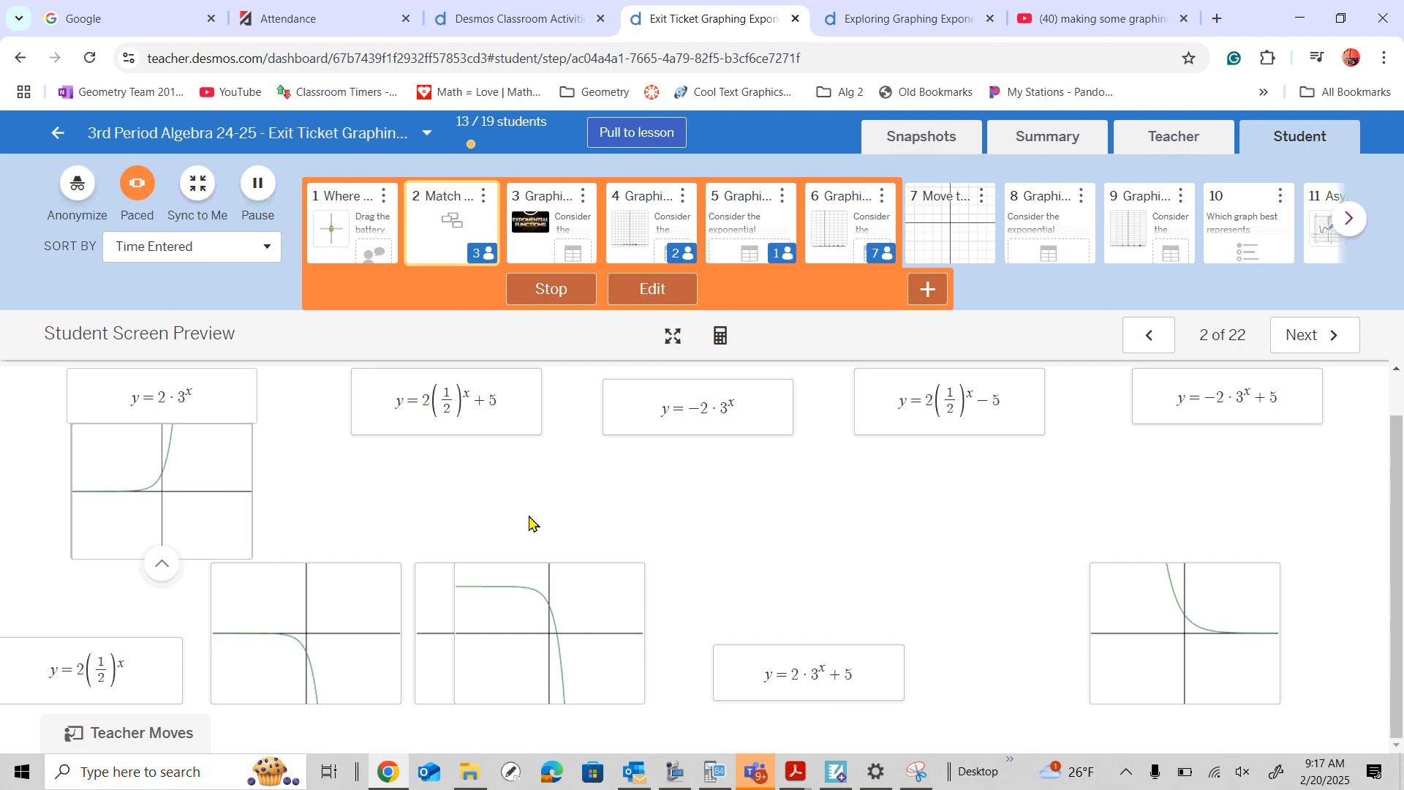
scroll(790, 495, "up", 1)
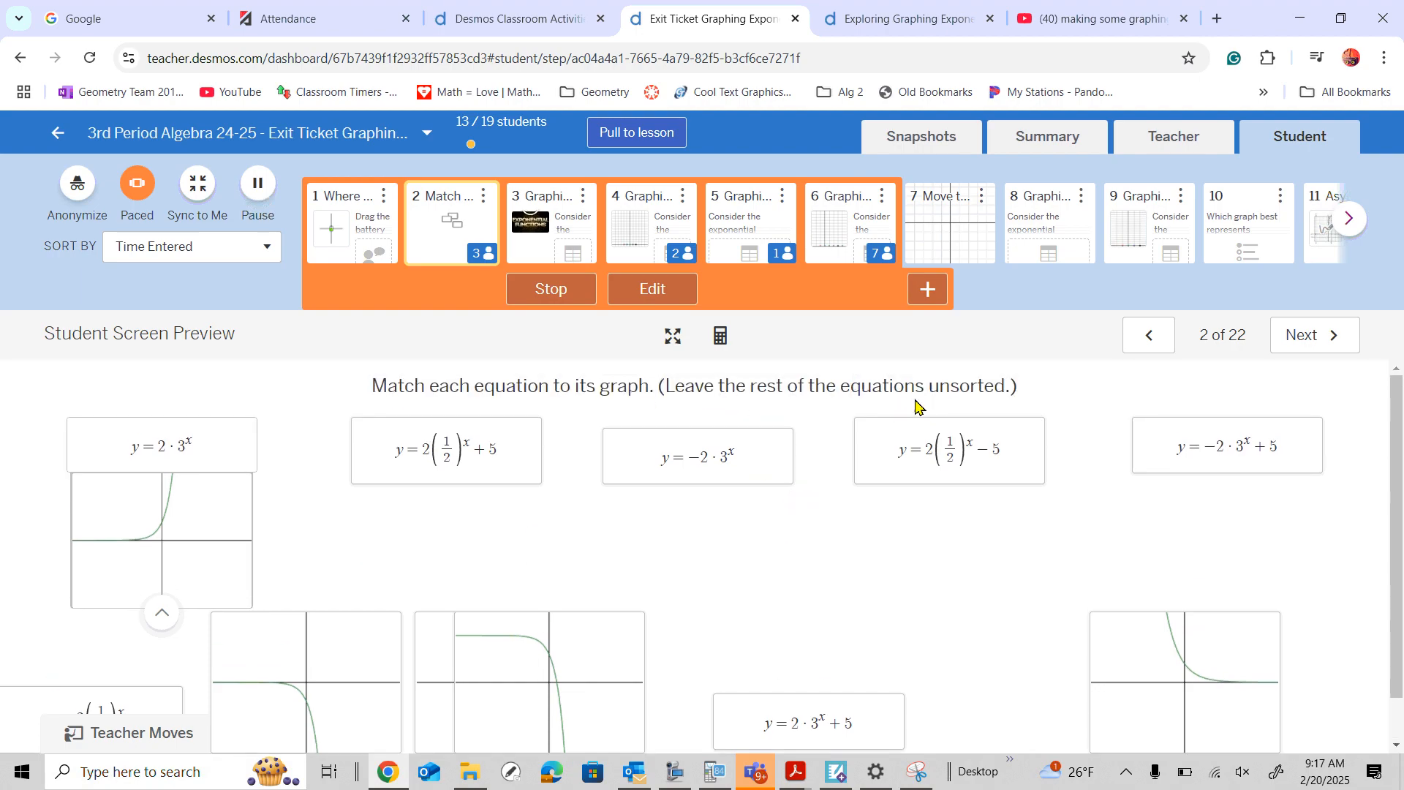
scroll(840, 467, "down", 1)
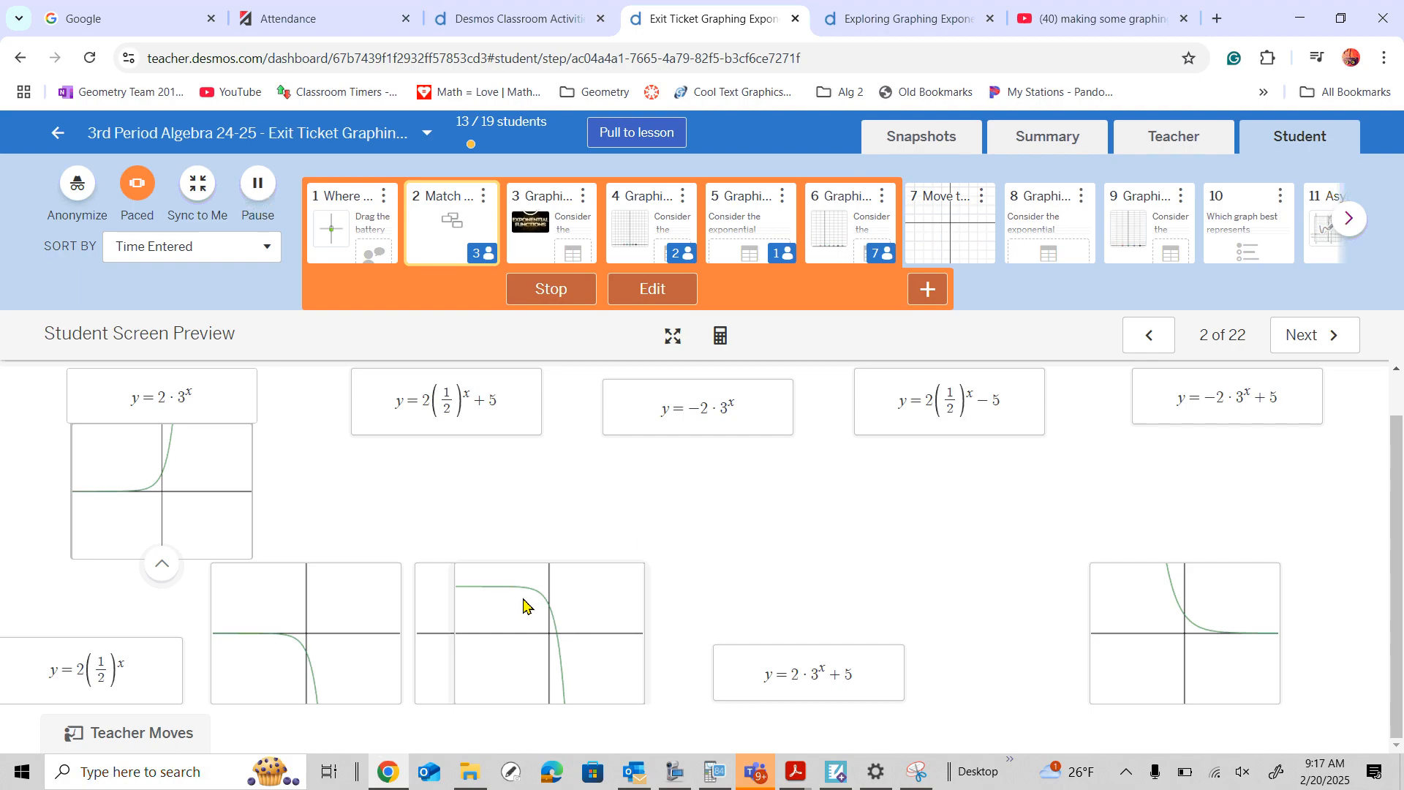
- Move the y=2·3^x+5 card beneath y=-2·3^x+5 and spread out the overlapping graph cards in the middle
left_click_drag(815, 666, 1278, 468)
left_click_drag(604, 646, 896, 589)
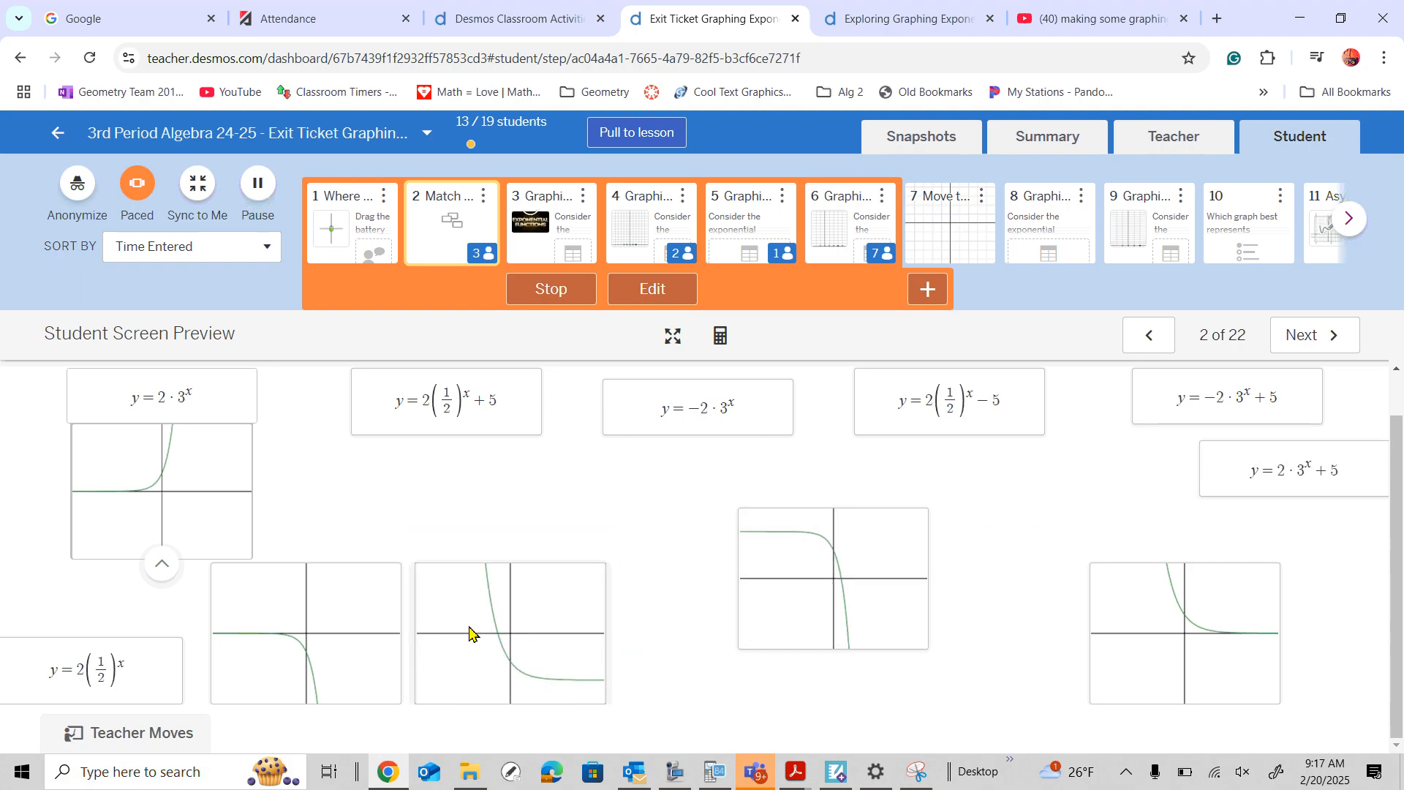
left_click_drag(502, 619, 579, 534)
left_click_drag(335, 646, 424, 618)
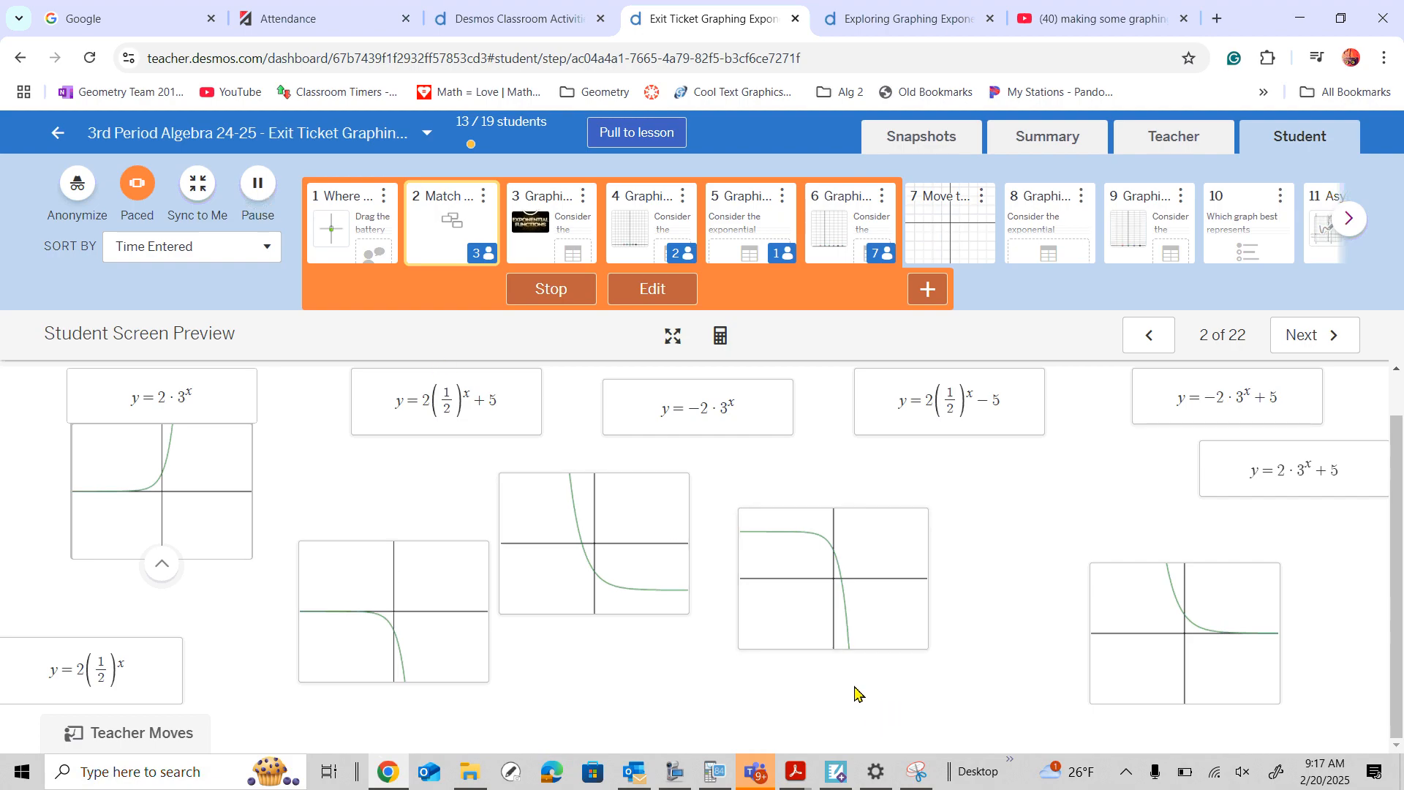
- Check the class progress summary and preview screen 6, Graphing Exponential Functions #2, as a student
left_click(1071, 139)
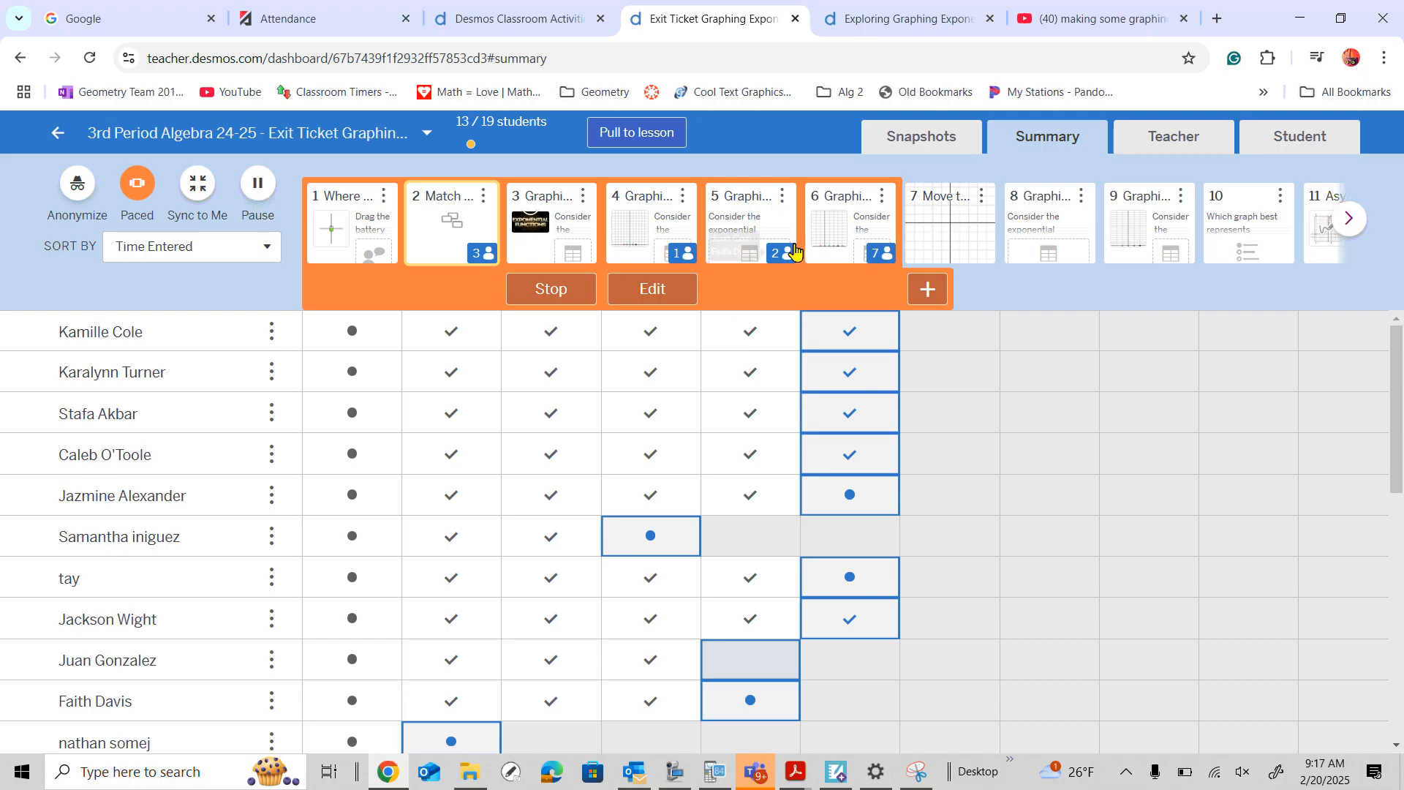
left_click(847, 215)
left_click(1281, 141)
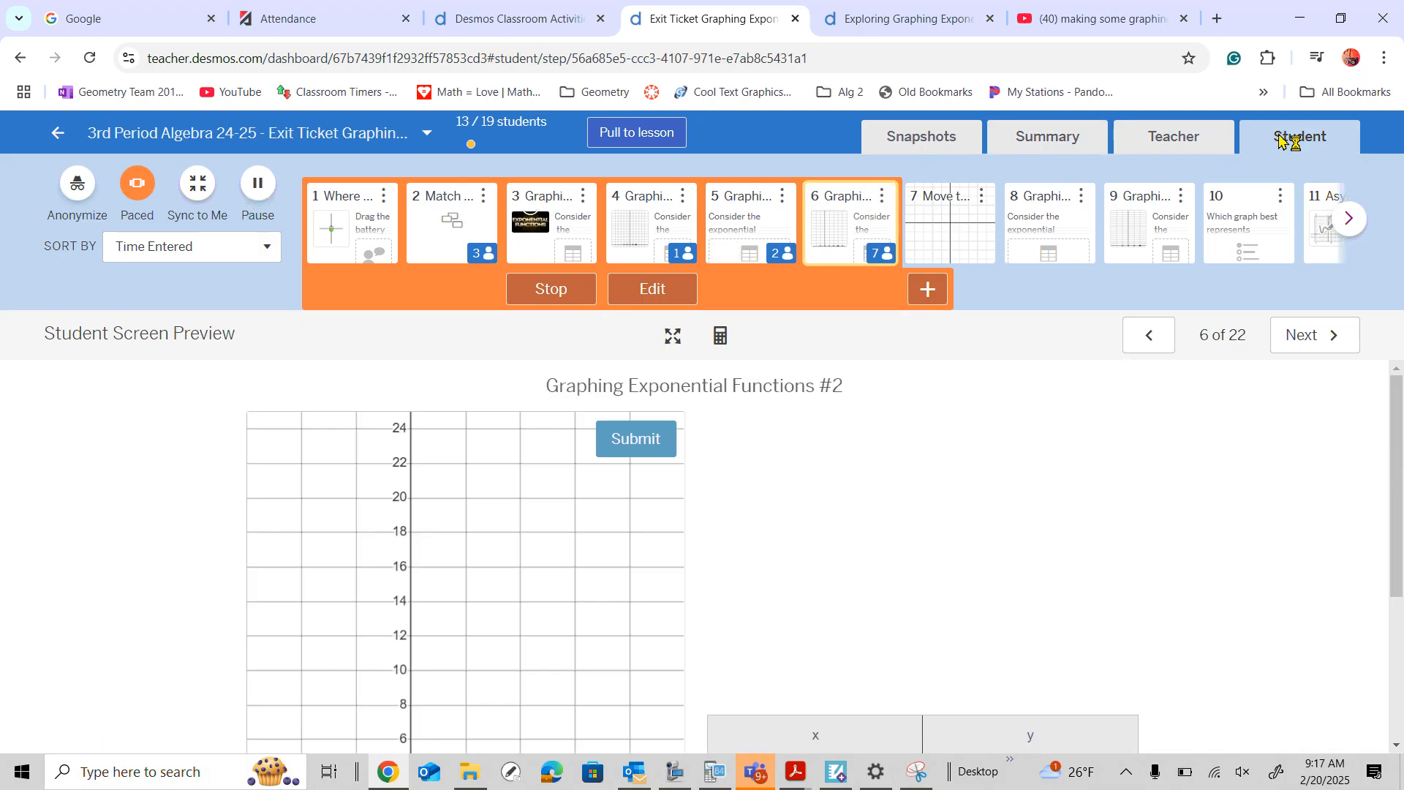
scroll(578, 570, "down", 3)
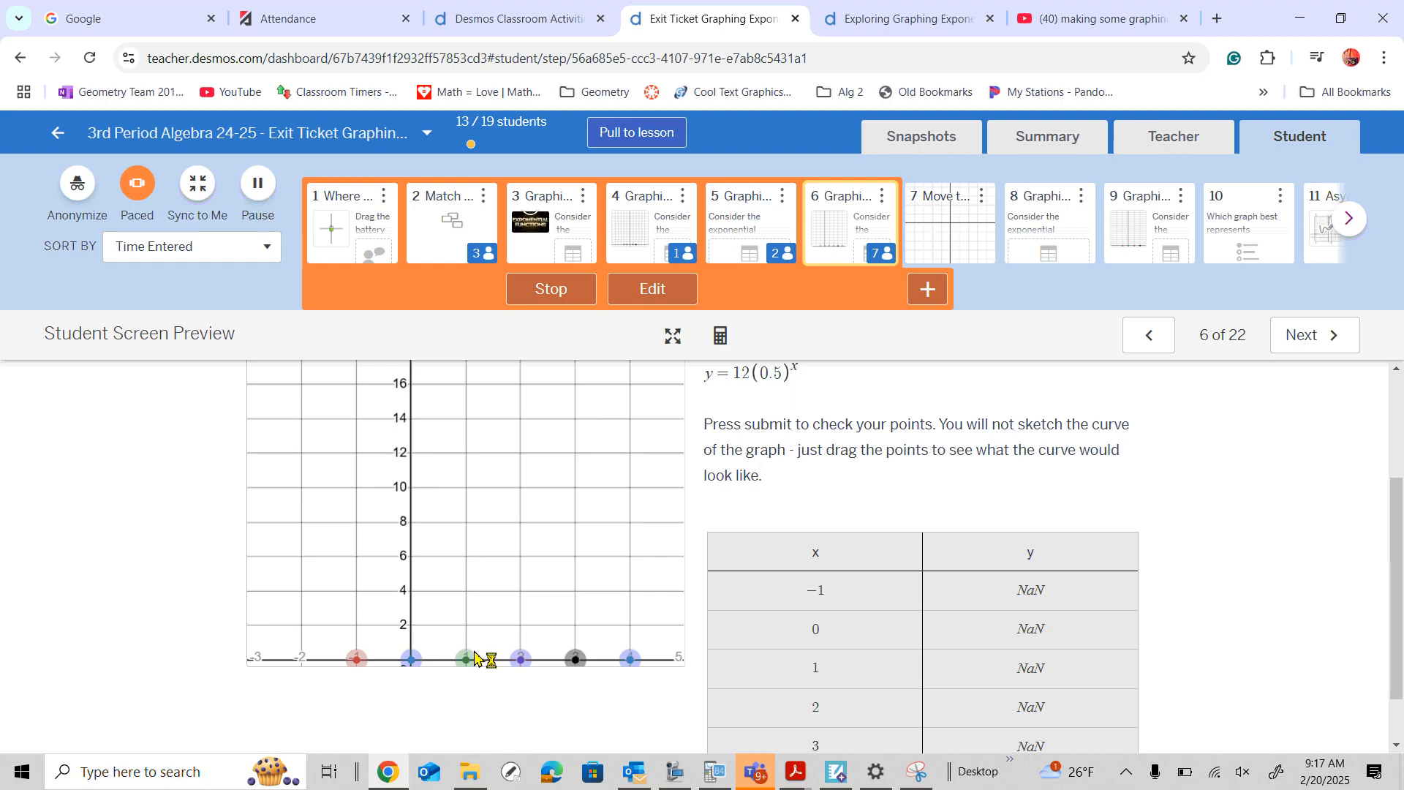
- Open the third student's screen 6 response from the class summary, examine its points and table, and close it
left_click(1076, 148)
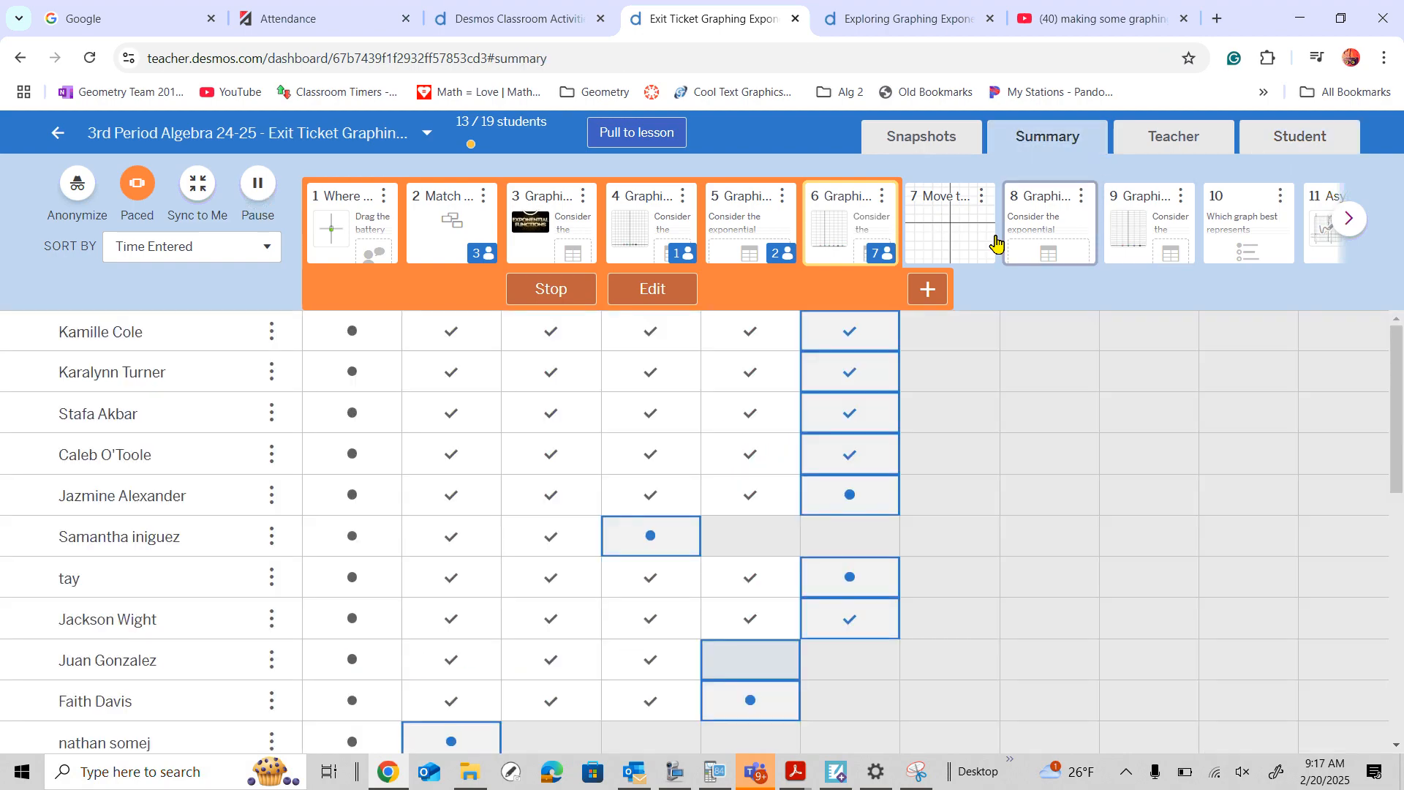
left_click(863, 406)
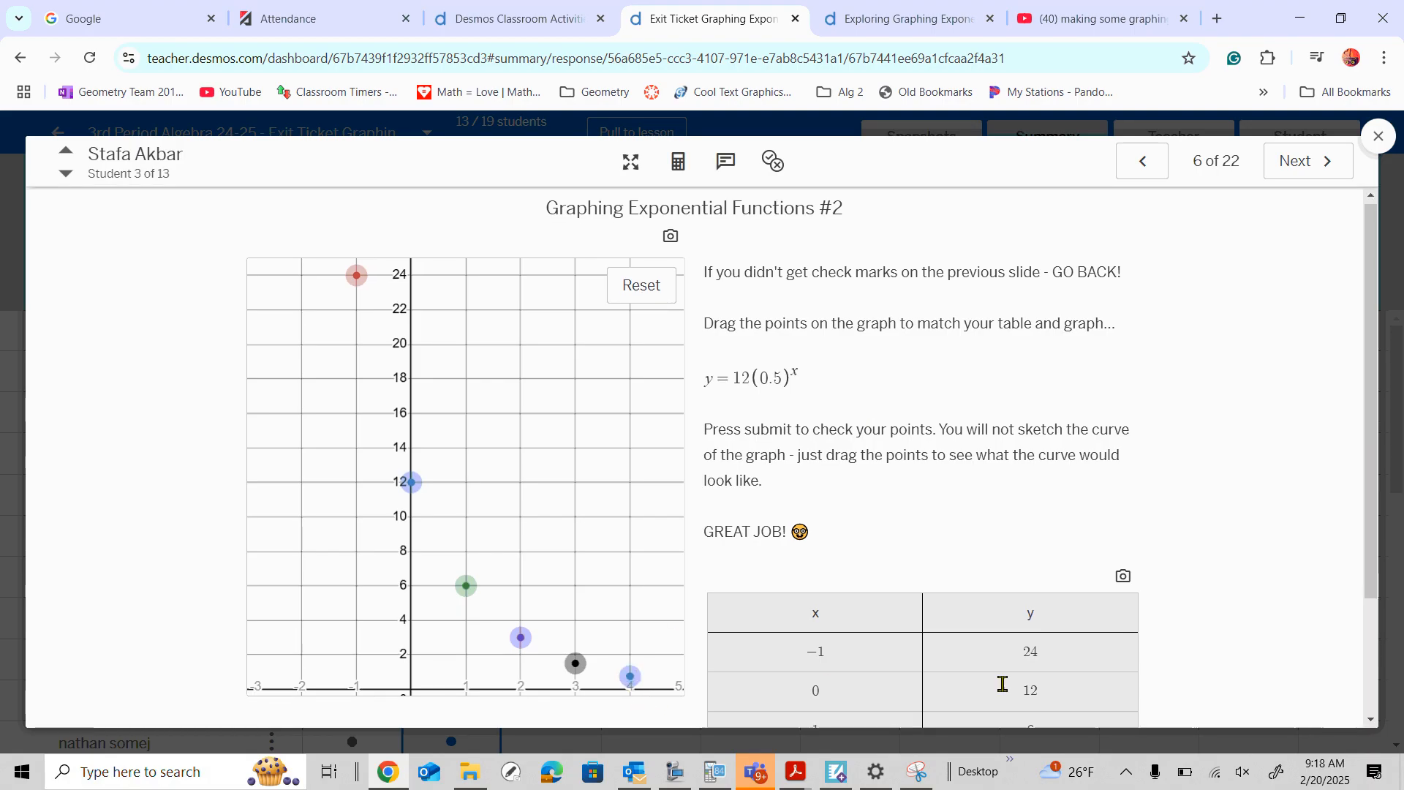
scroll(1009, 683, "down", 2)
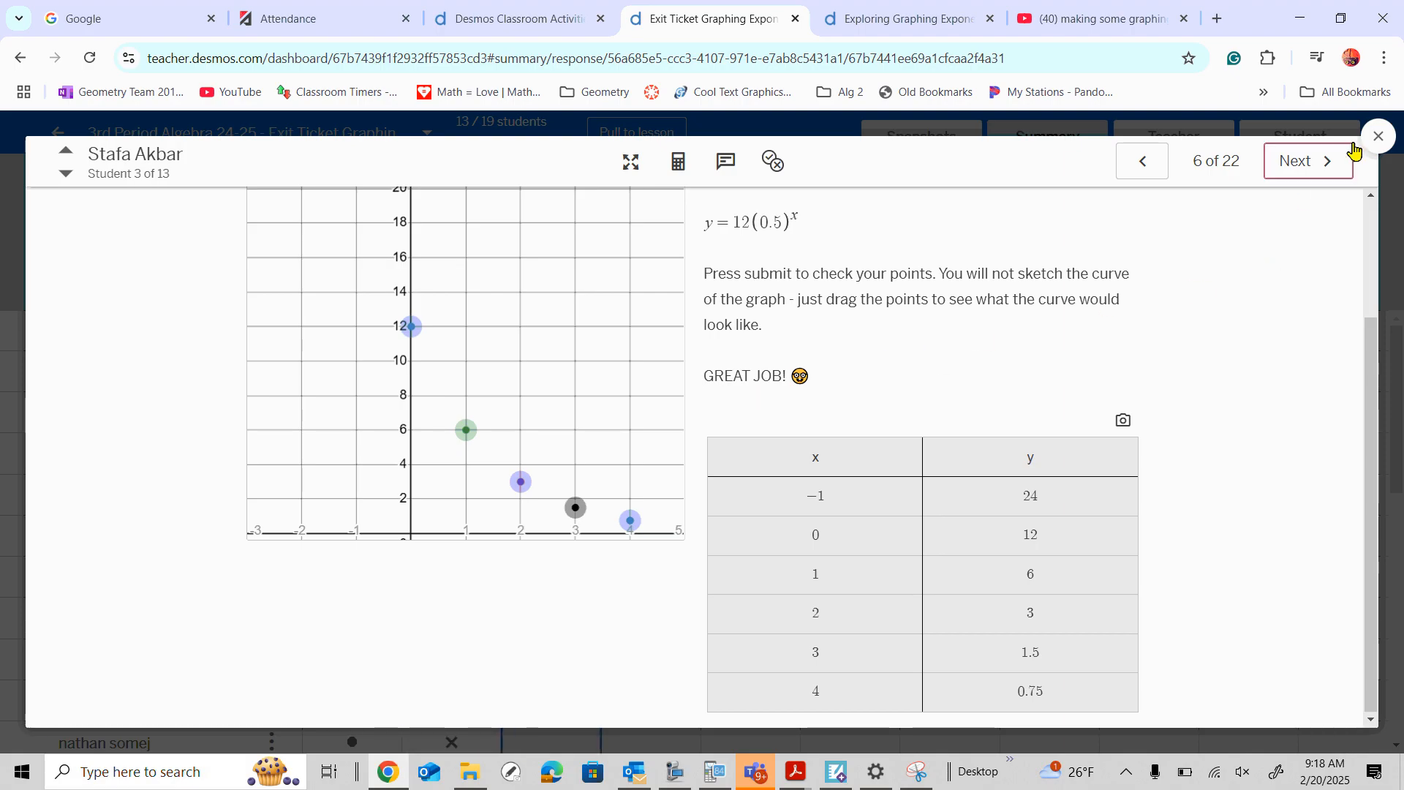
left_click(1379, 136)
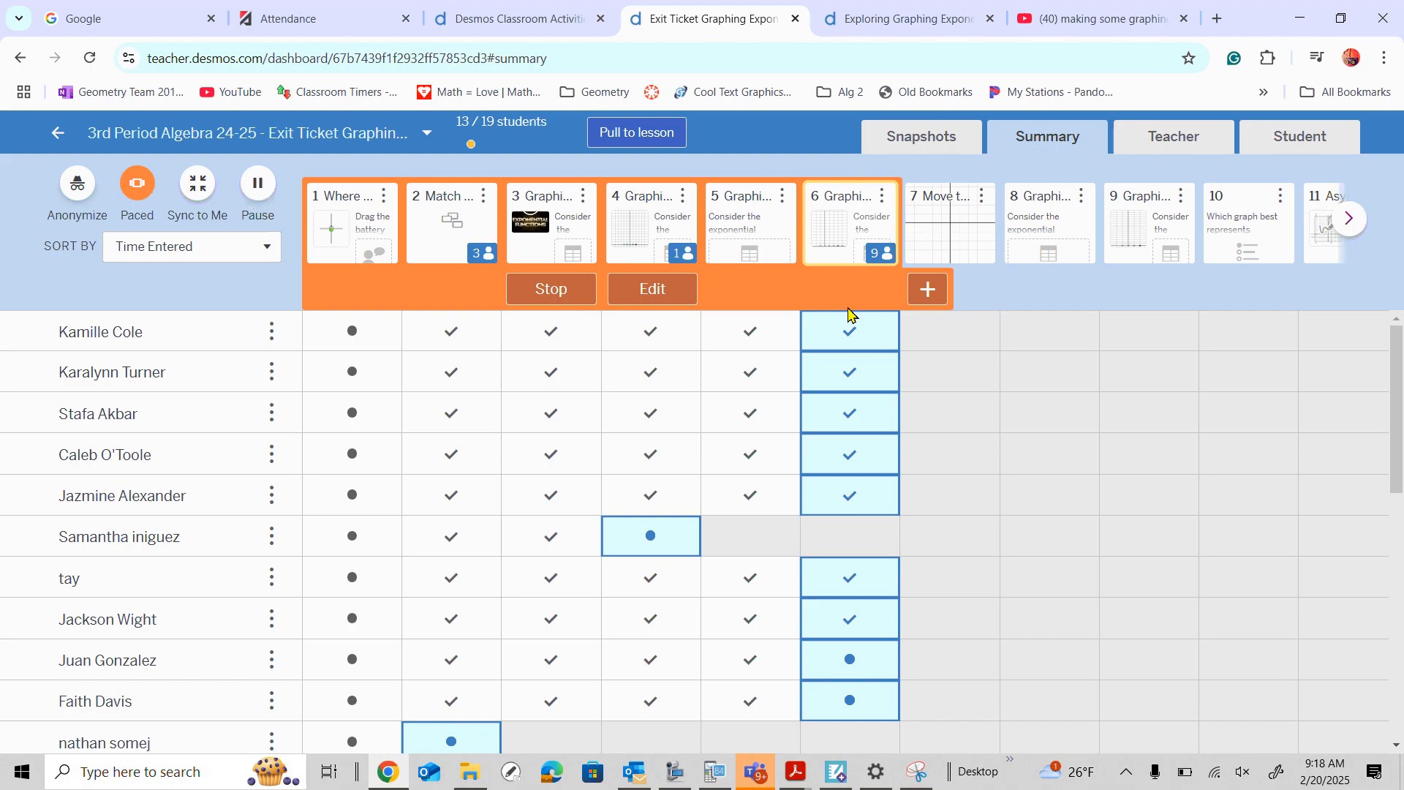
- Pause the class and extend the paced screens to include screen 7
left_click(258, 185)
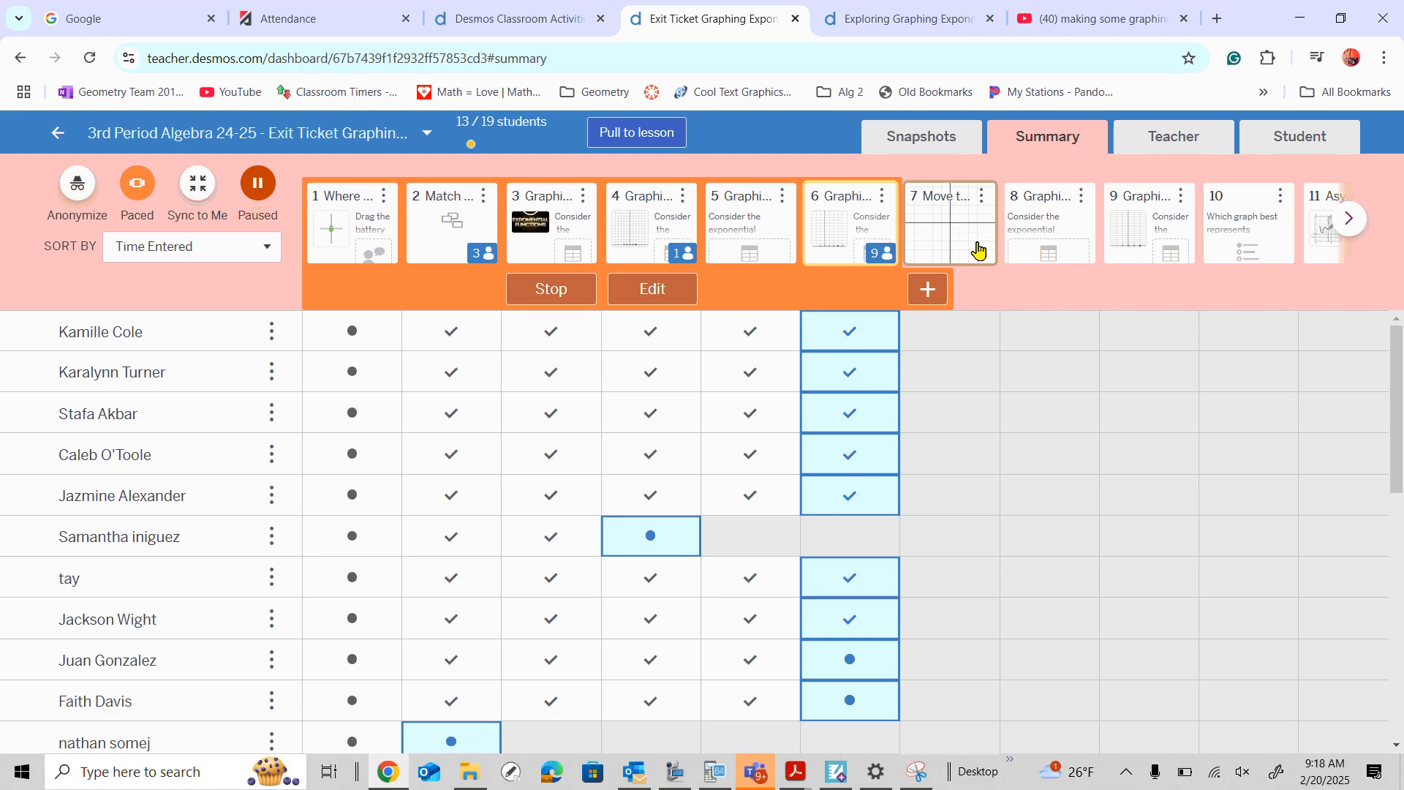
left_click(927, 289)
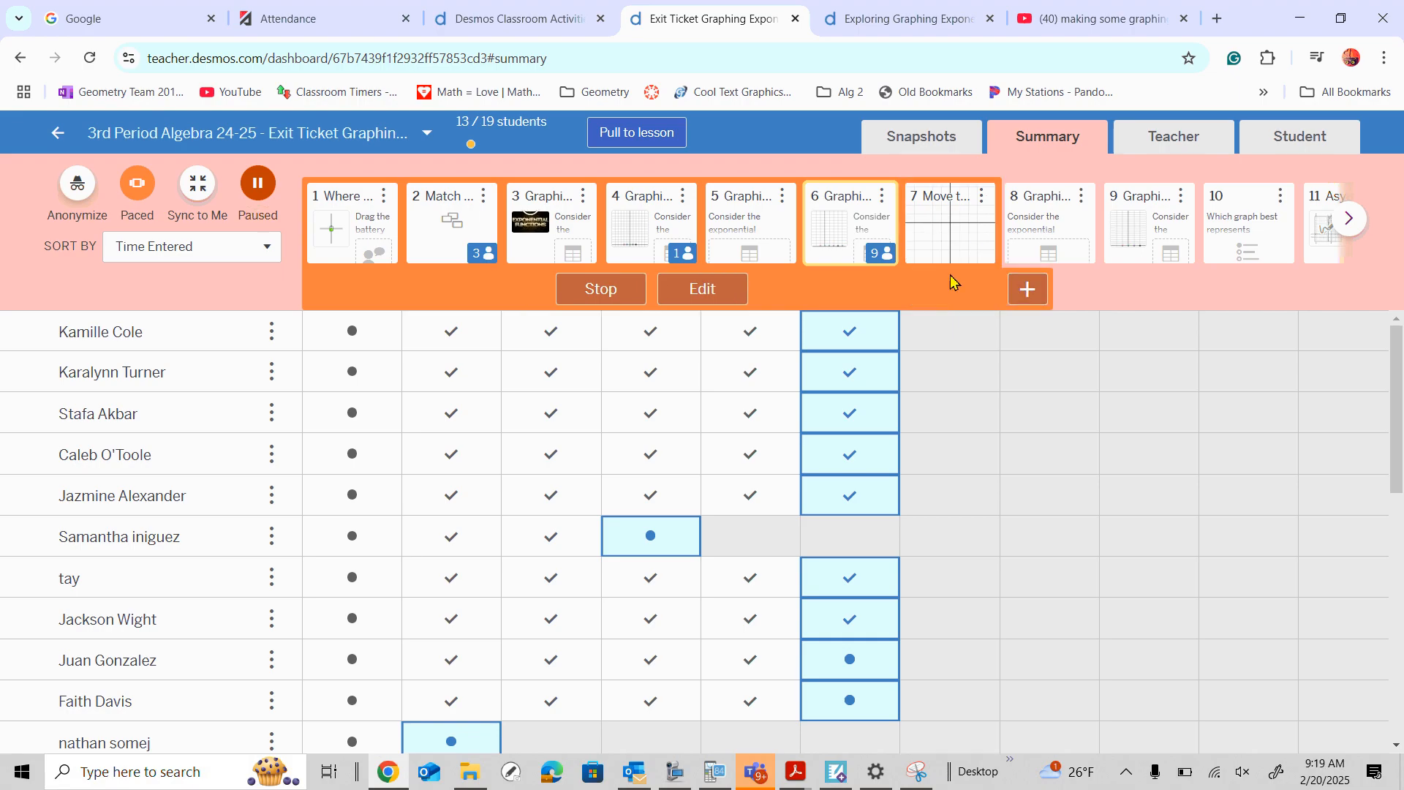
- Show the student preview of screen 7 and sync the class to the teacher's screen
left_click(968, 246)
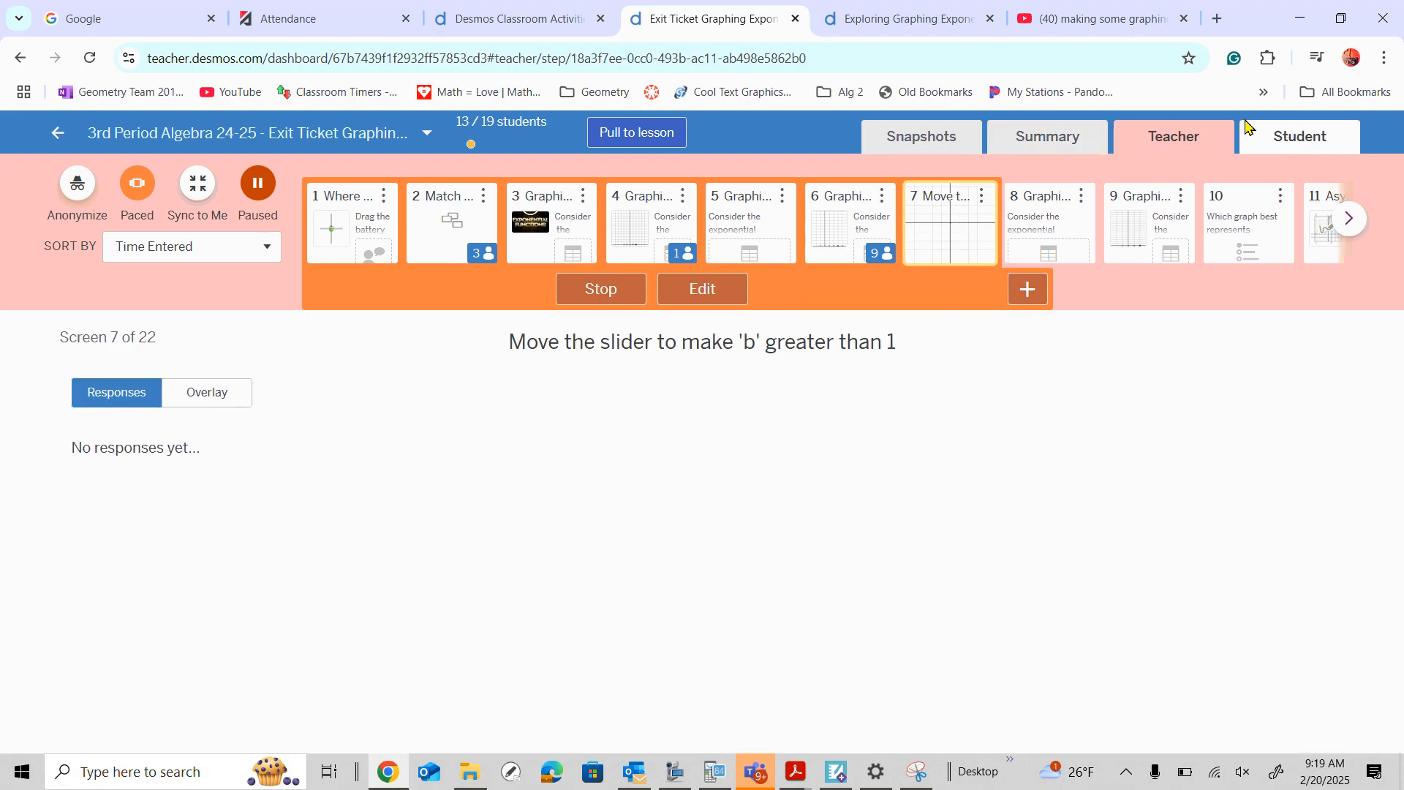
left_click(1281, 136)
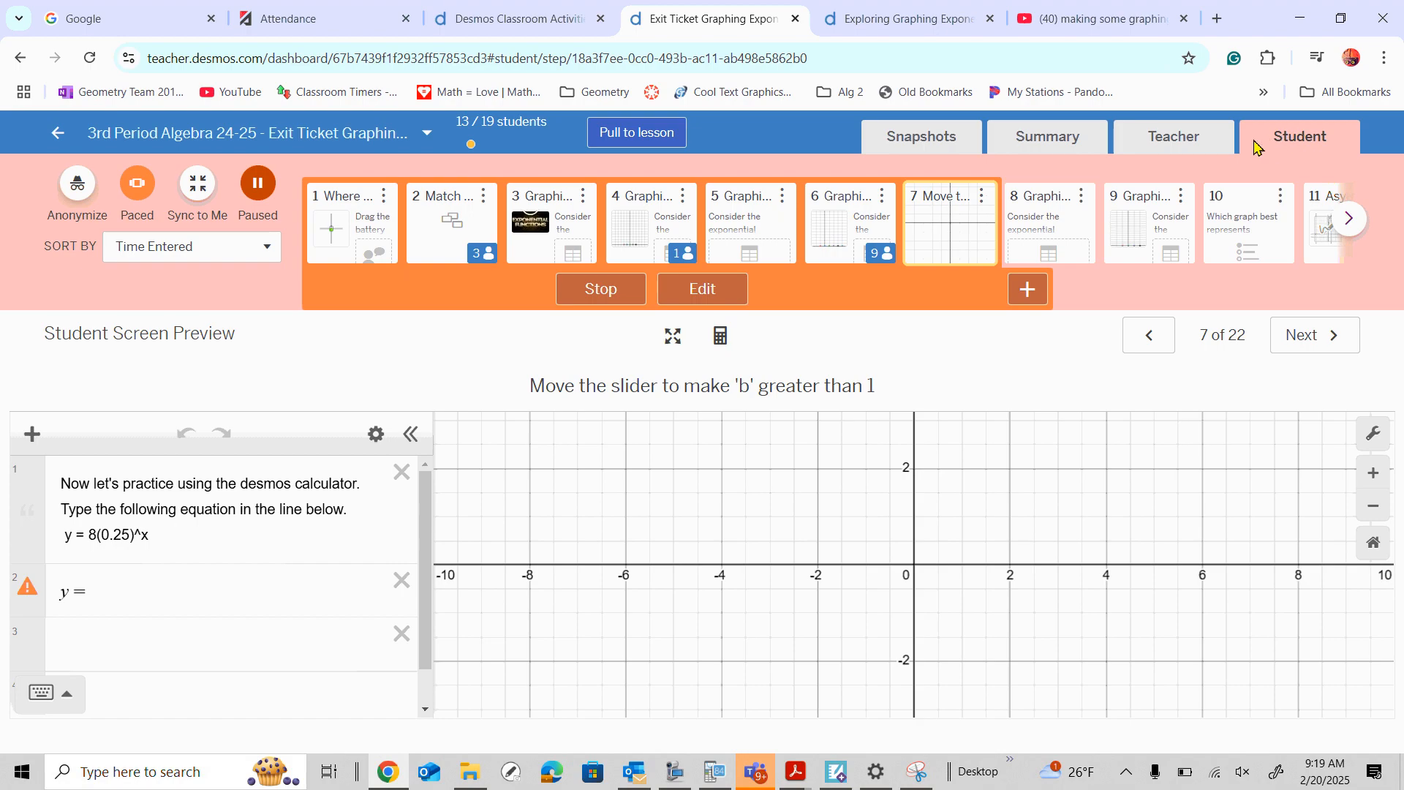
left_click(192, 196)
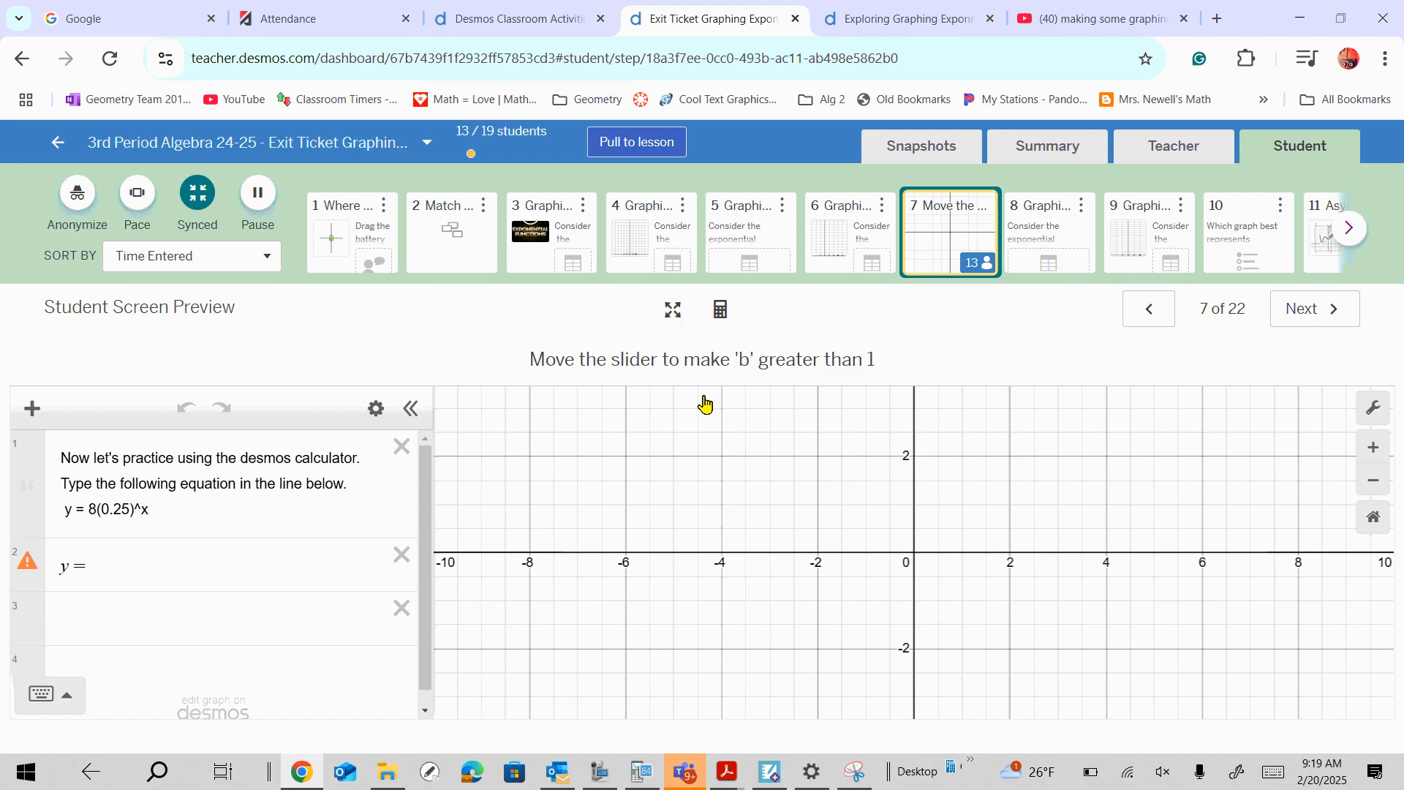
- Enter y = 8(0.25) with an empty exponent in the second expression line in the full-screen preview, then leave full screen
left_click(673, 309)
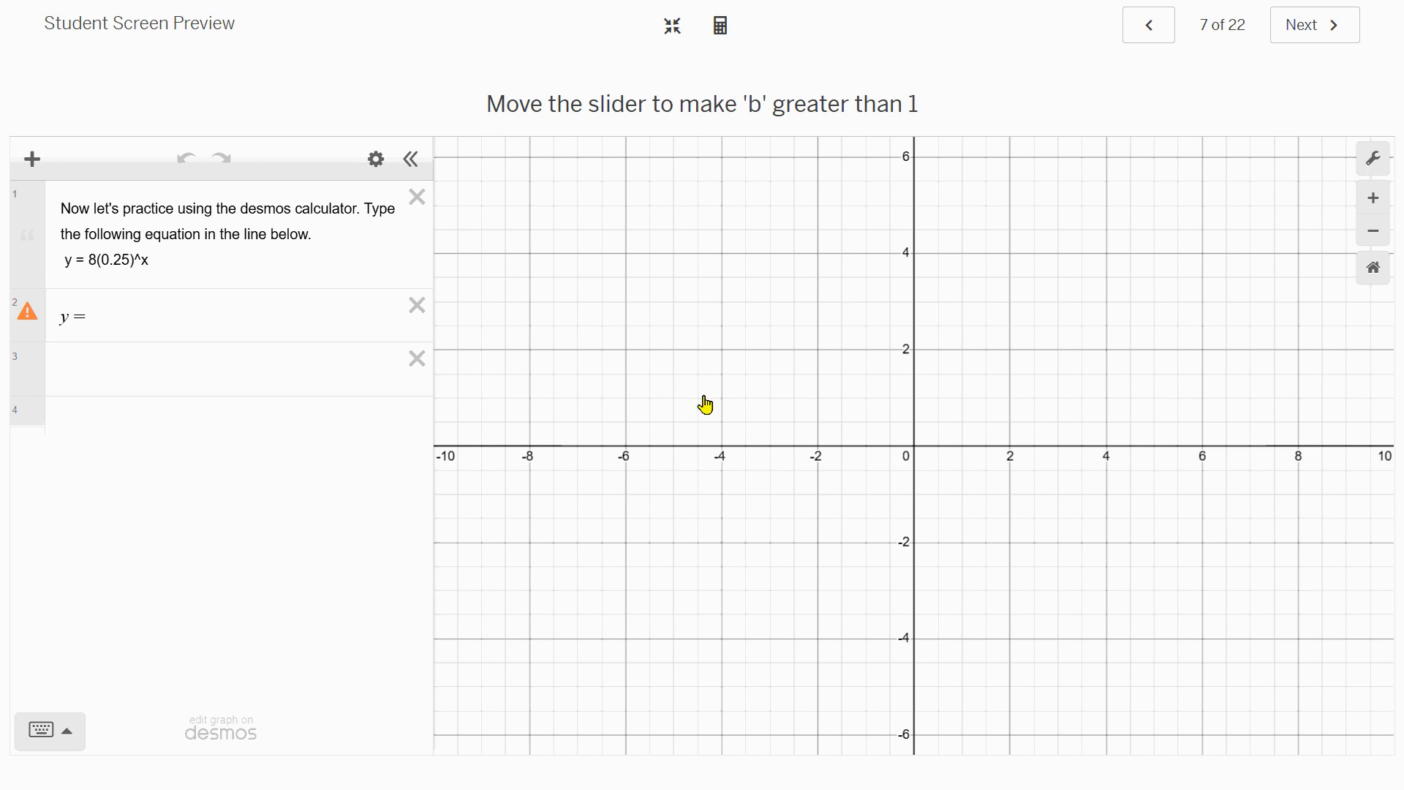
left_click(90, 317)
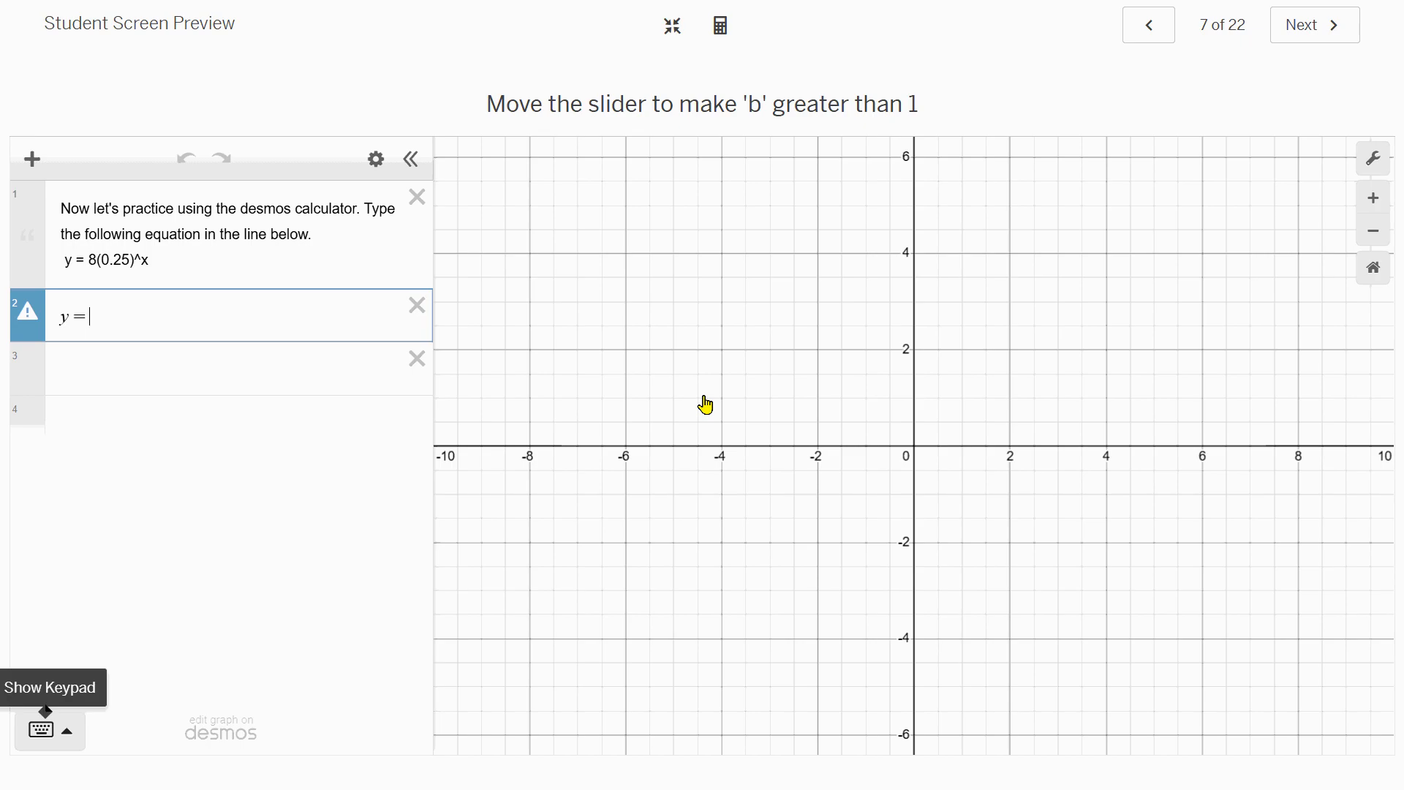
left_click(50, 730)
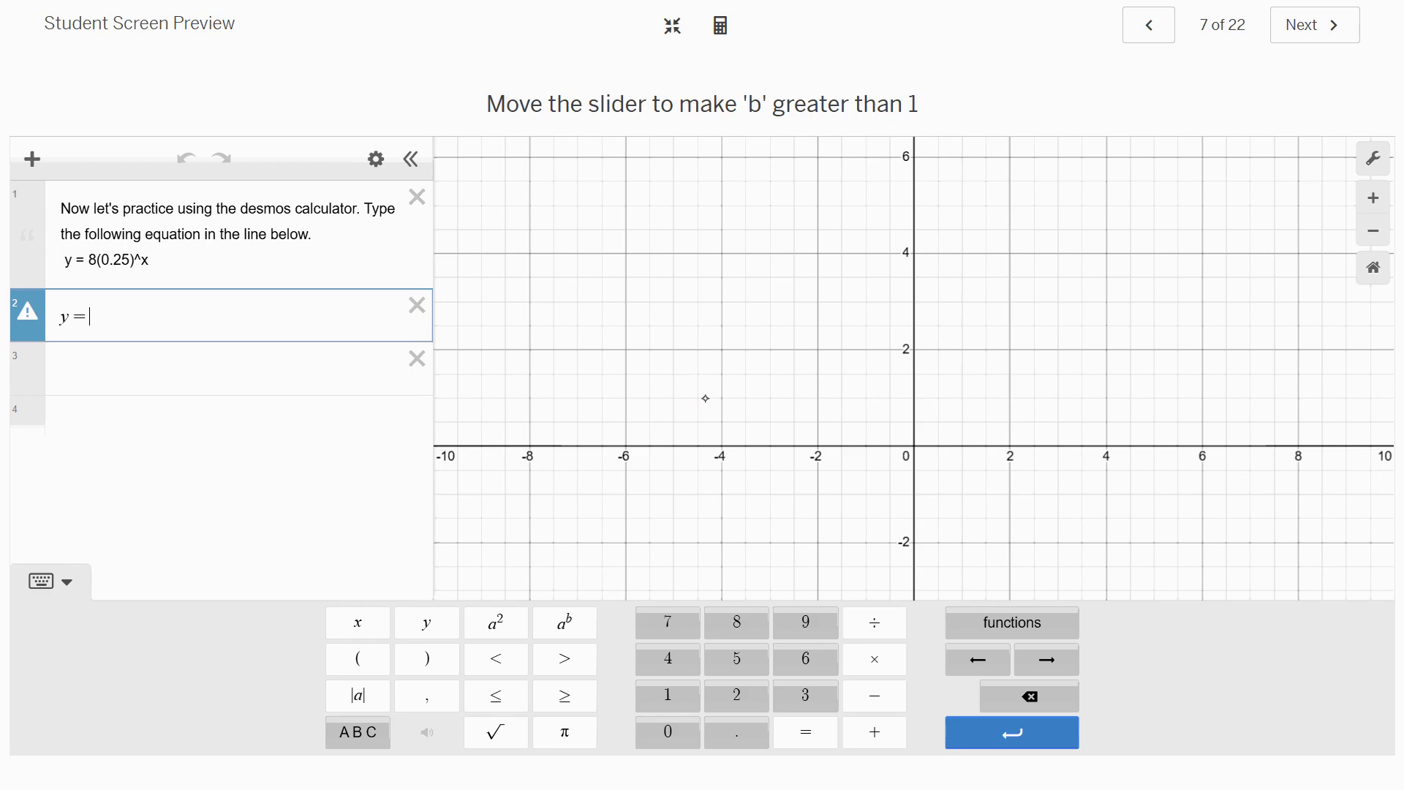
type("8")
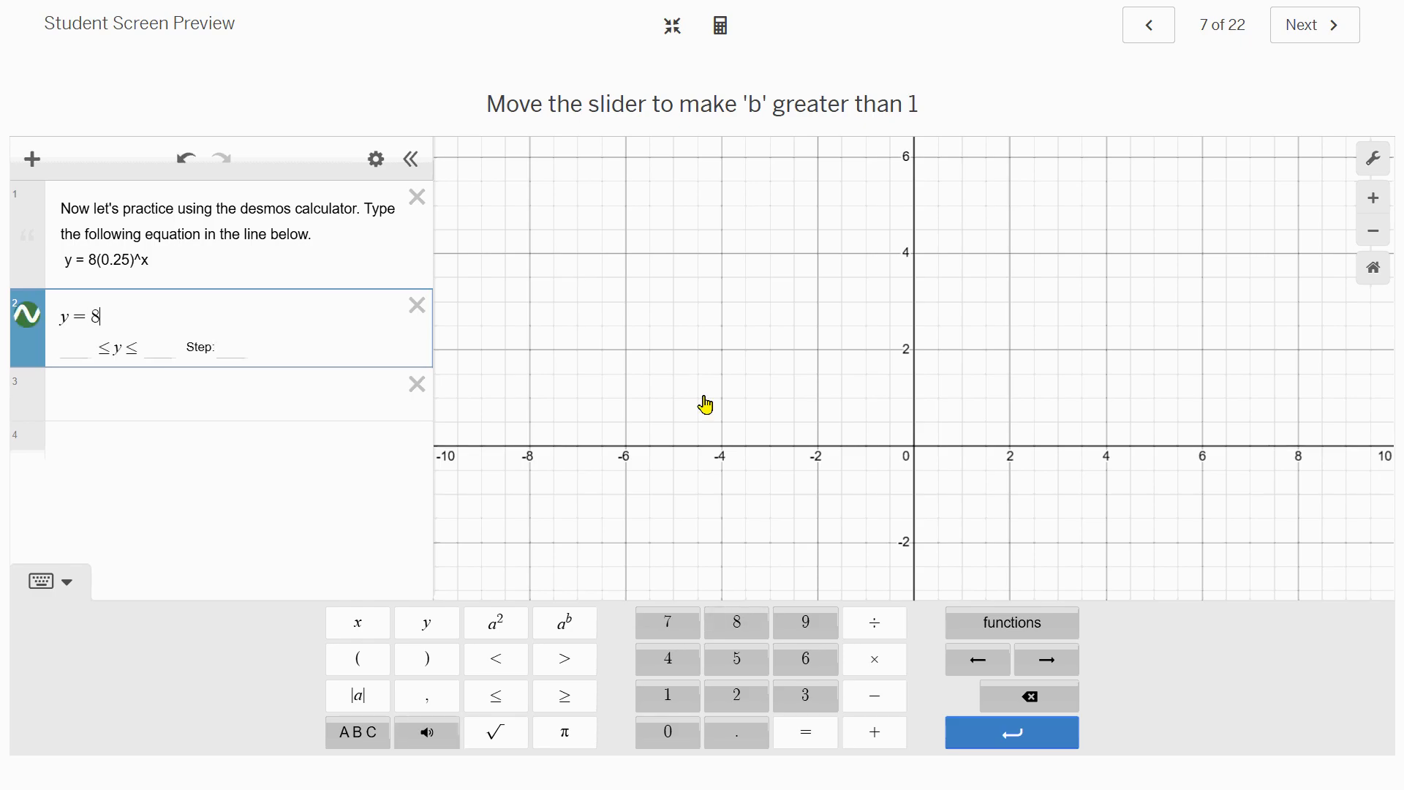
type("(")
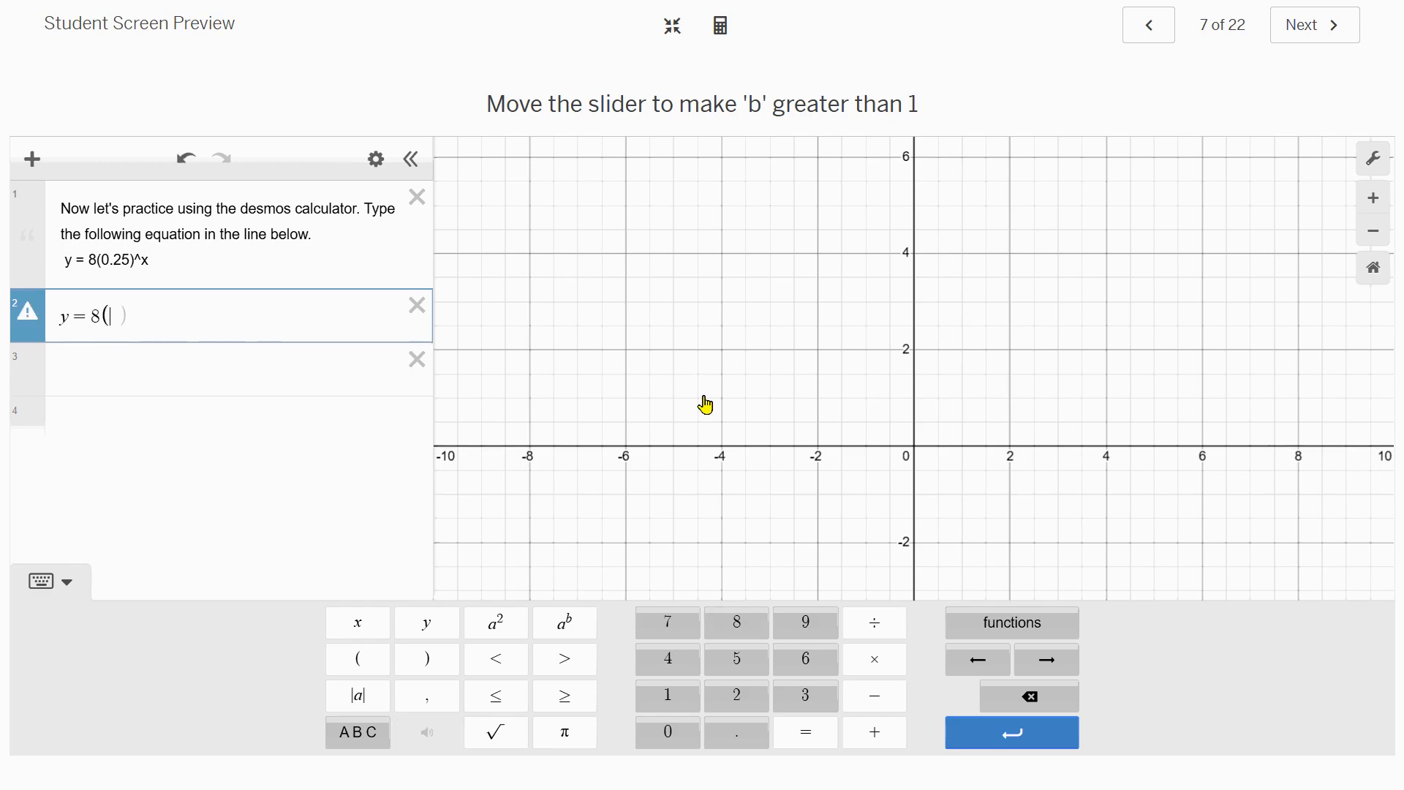
type("0.")
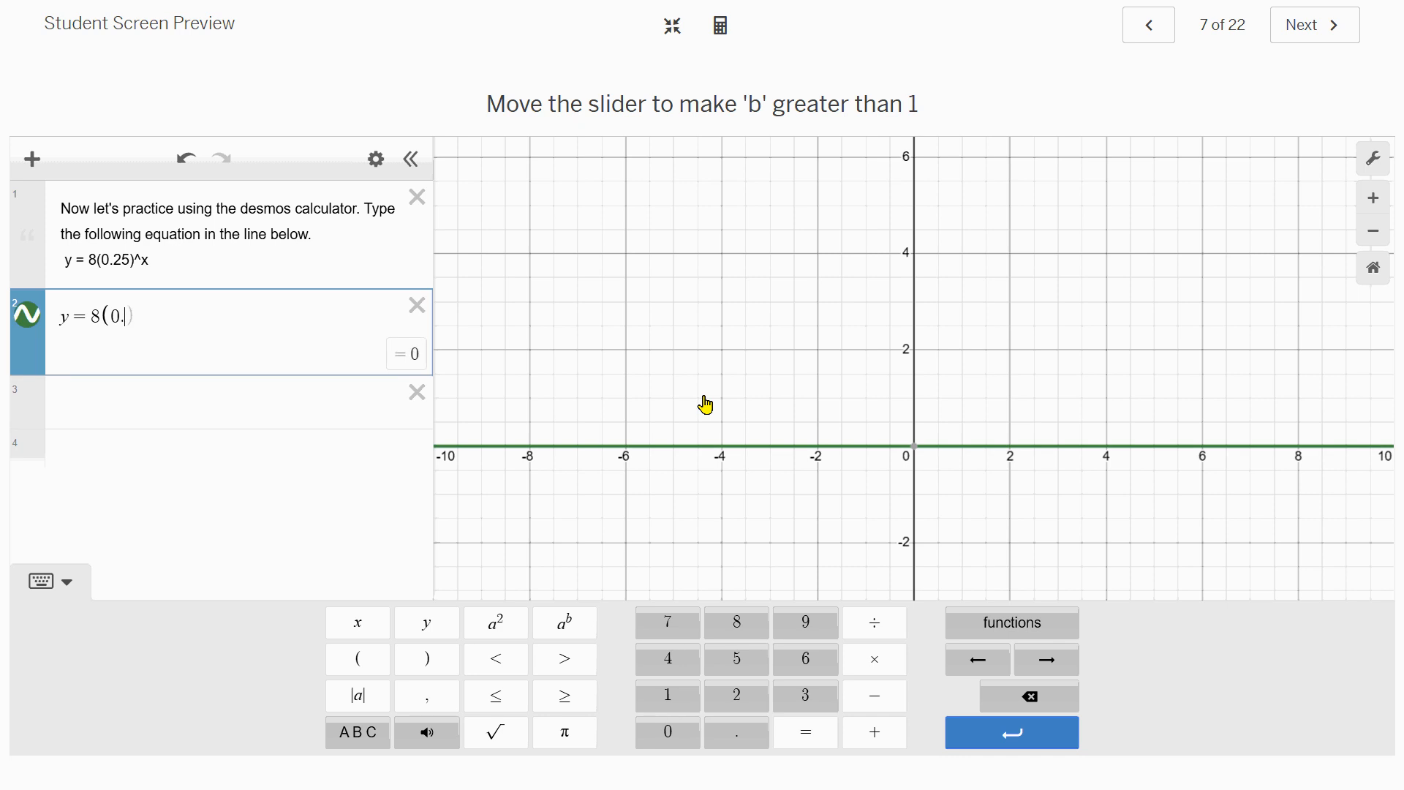
type("25")
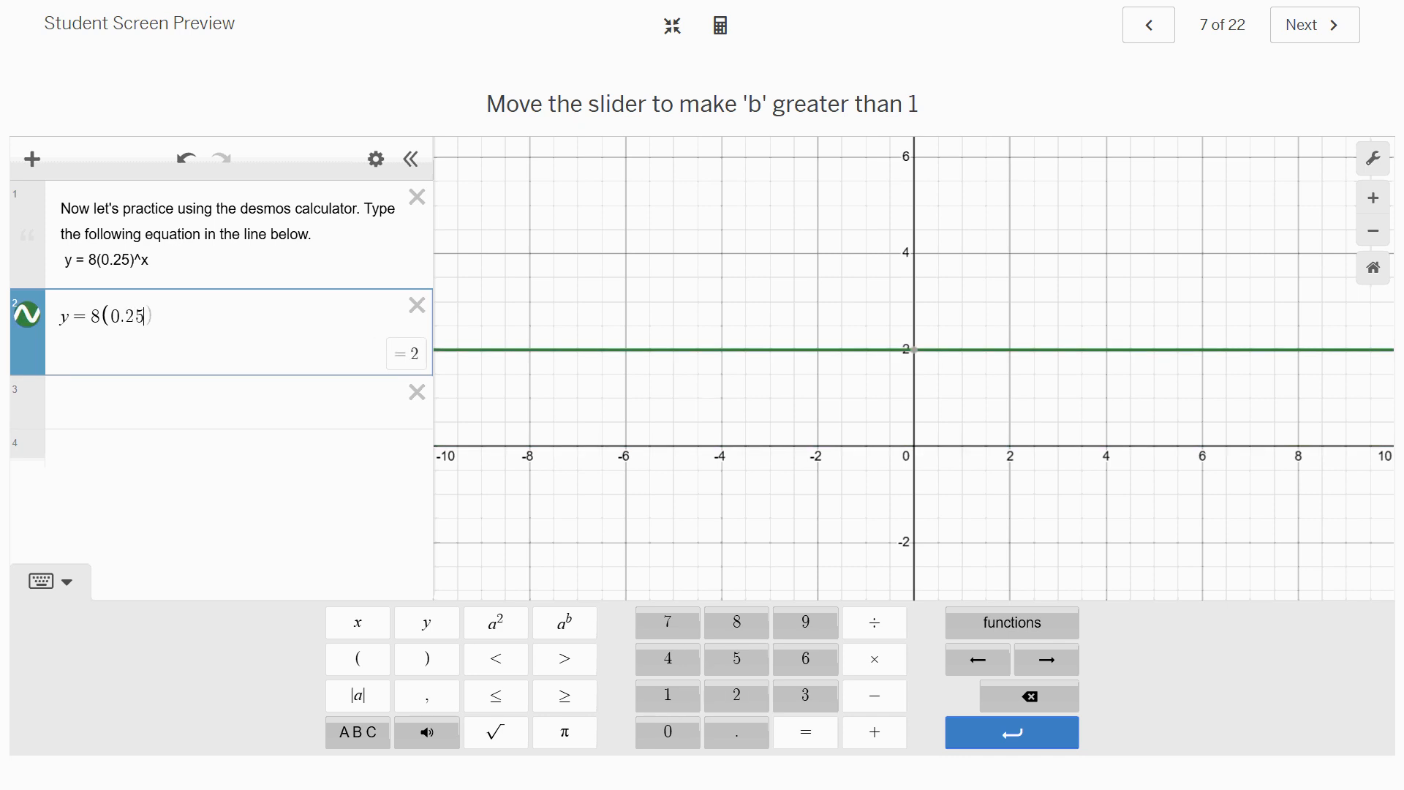
type(")")
type("^")
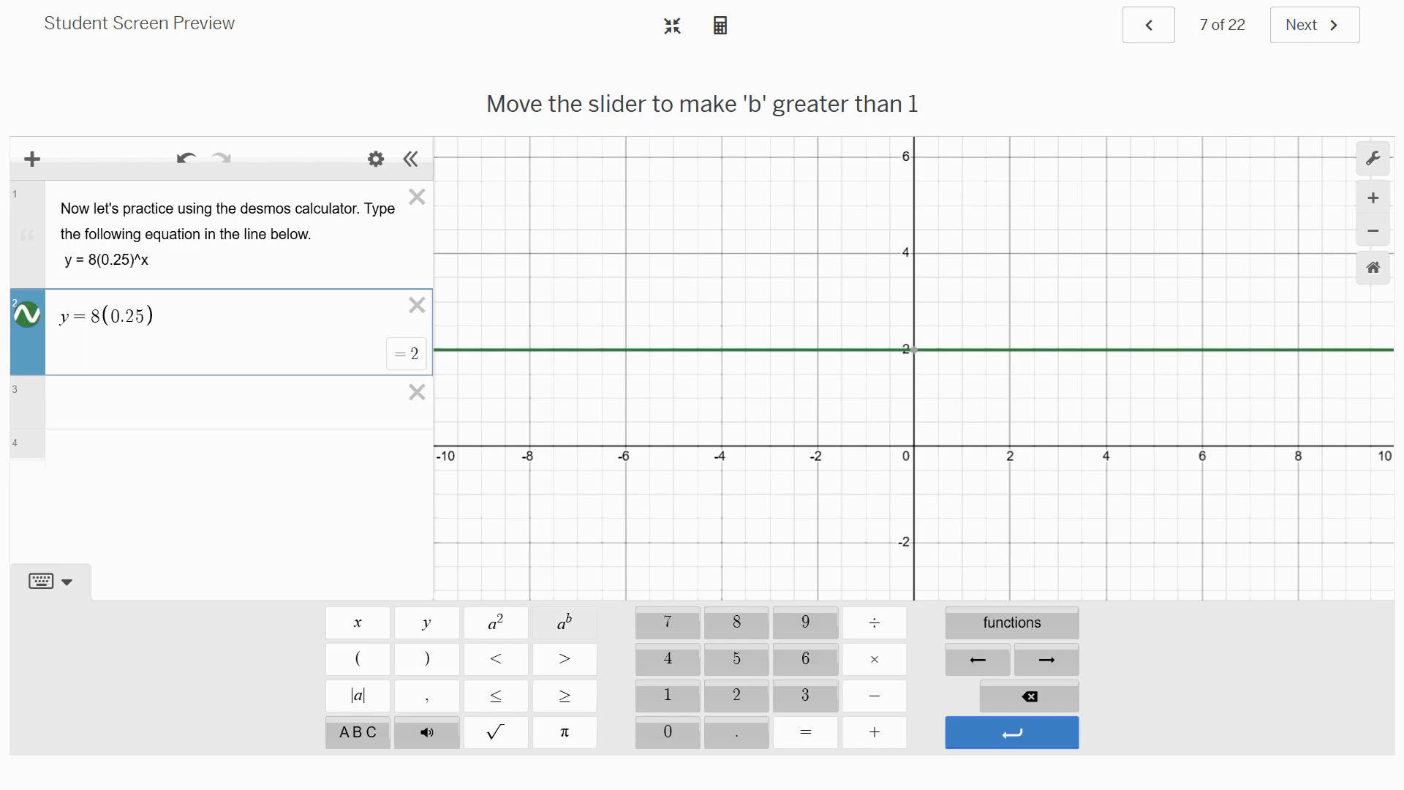
left_click(706, 404)
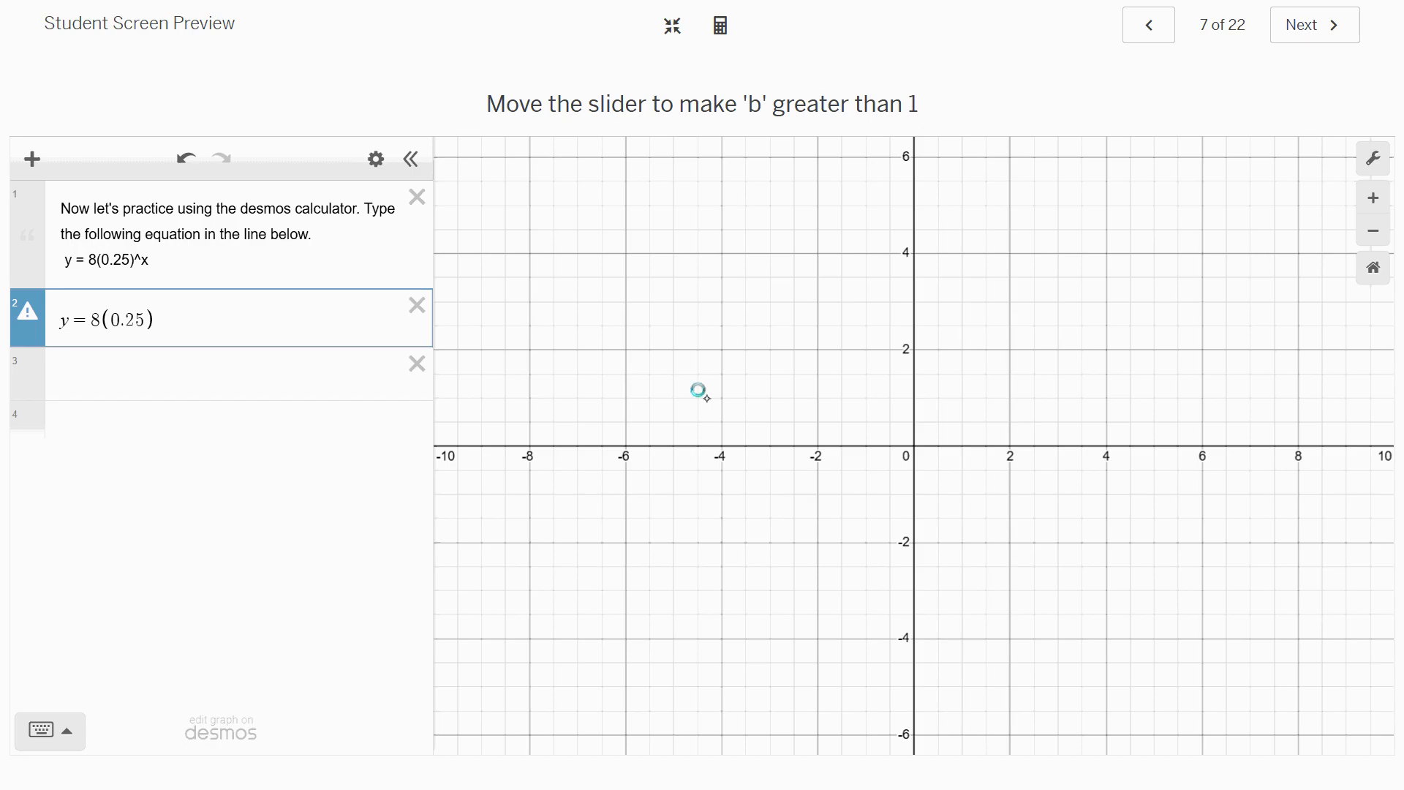
key("Right")
key("Escape")
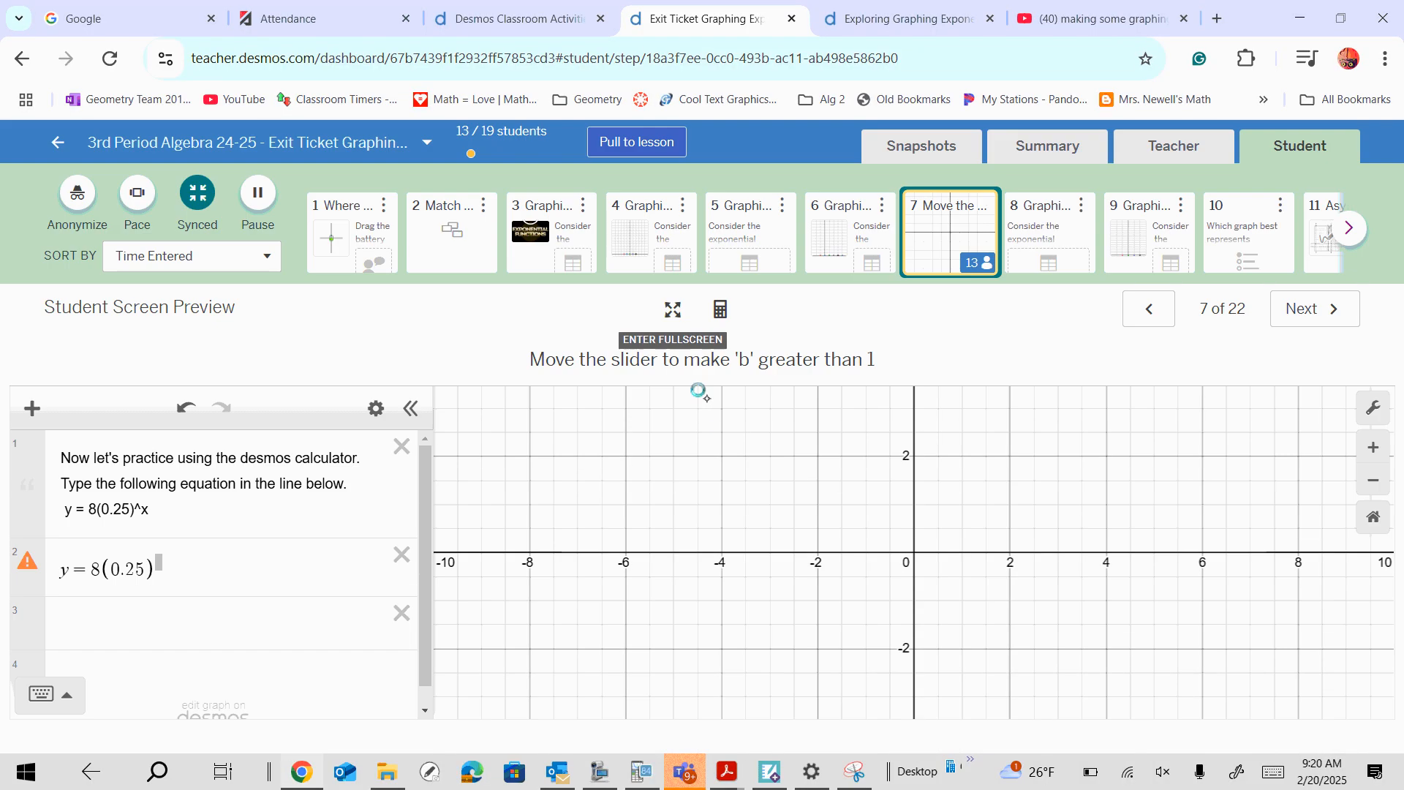
left_click(1273, 772)
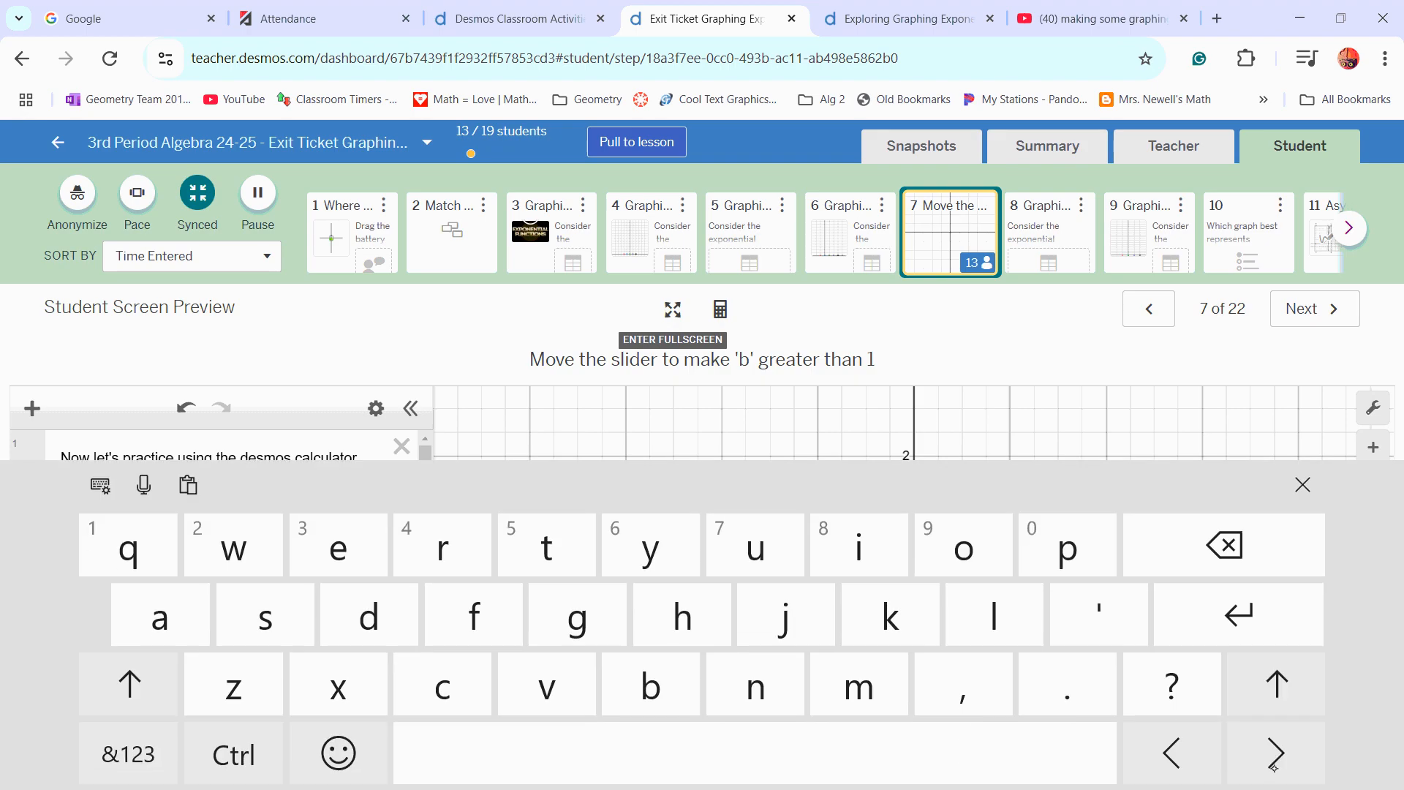
left_click(1302, 481)
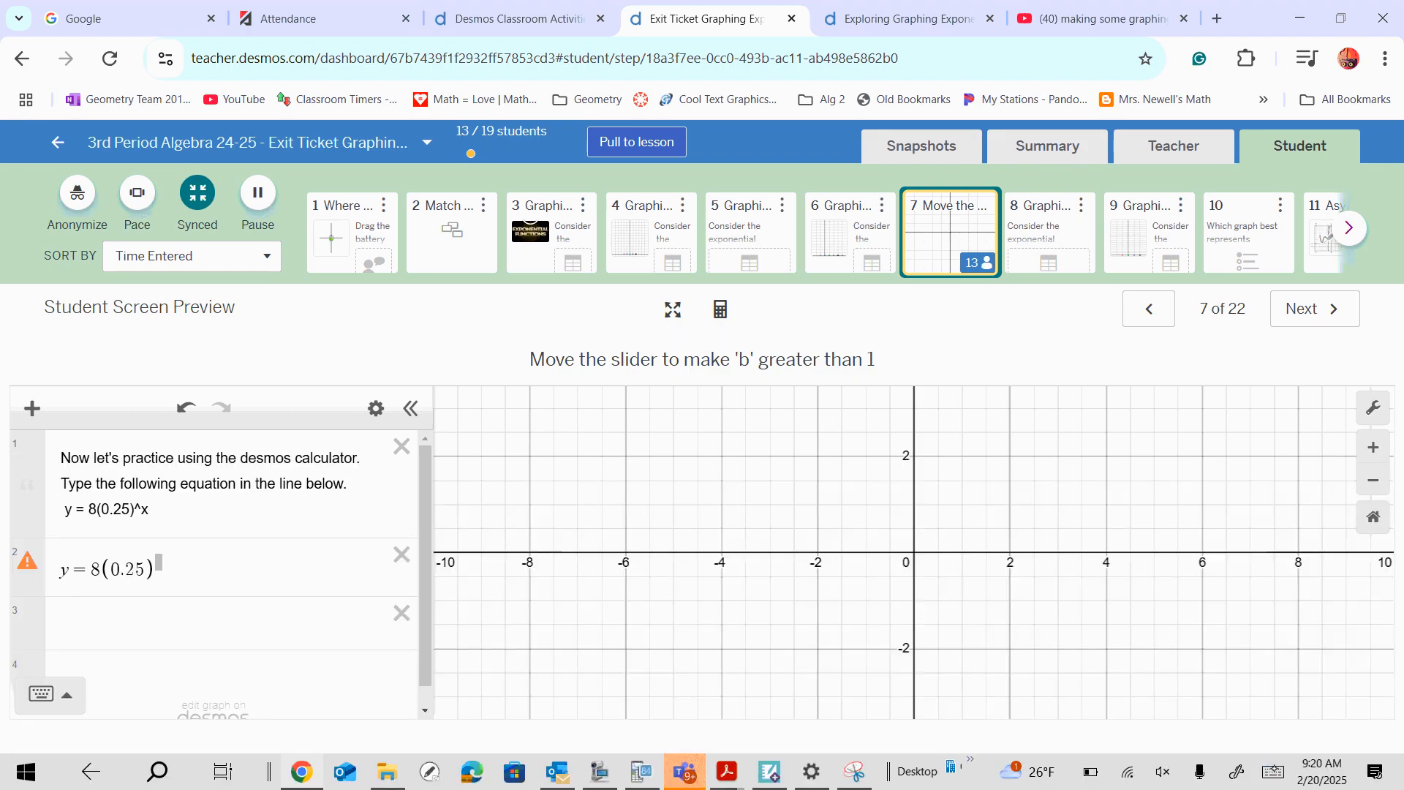
left_click(1273, 771)
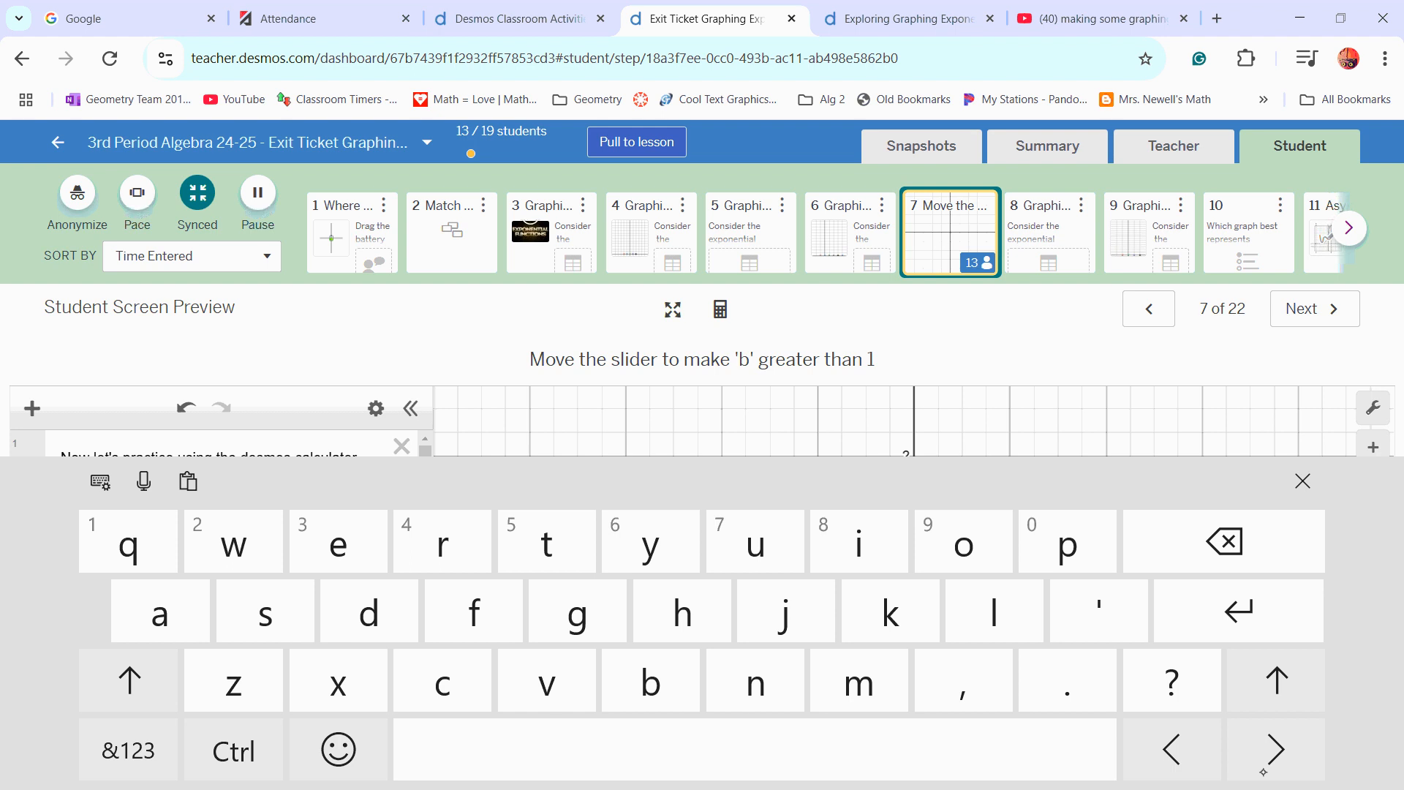
left_click(1259, 765)
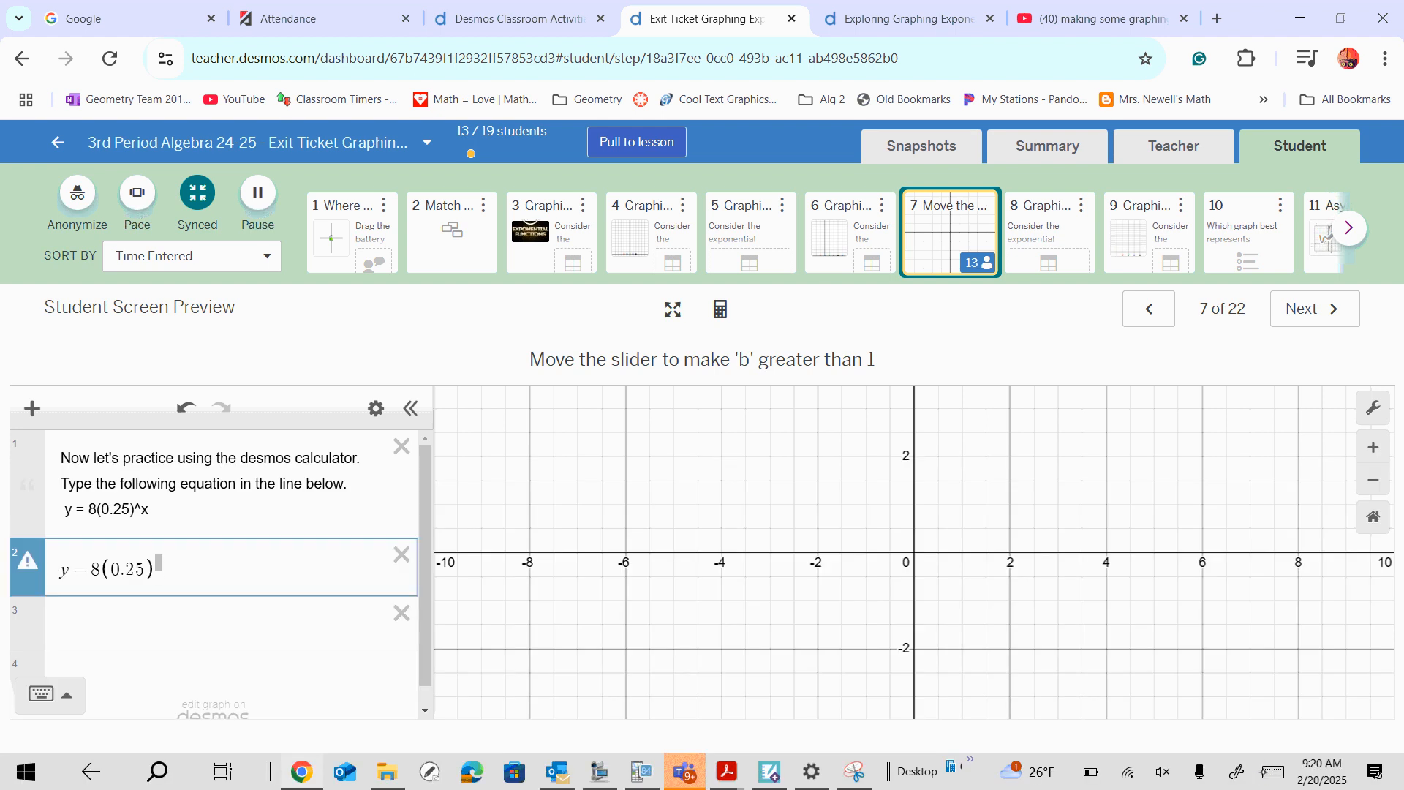
left_click(733, 778)
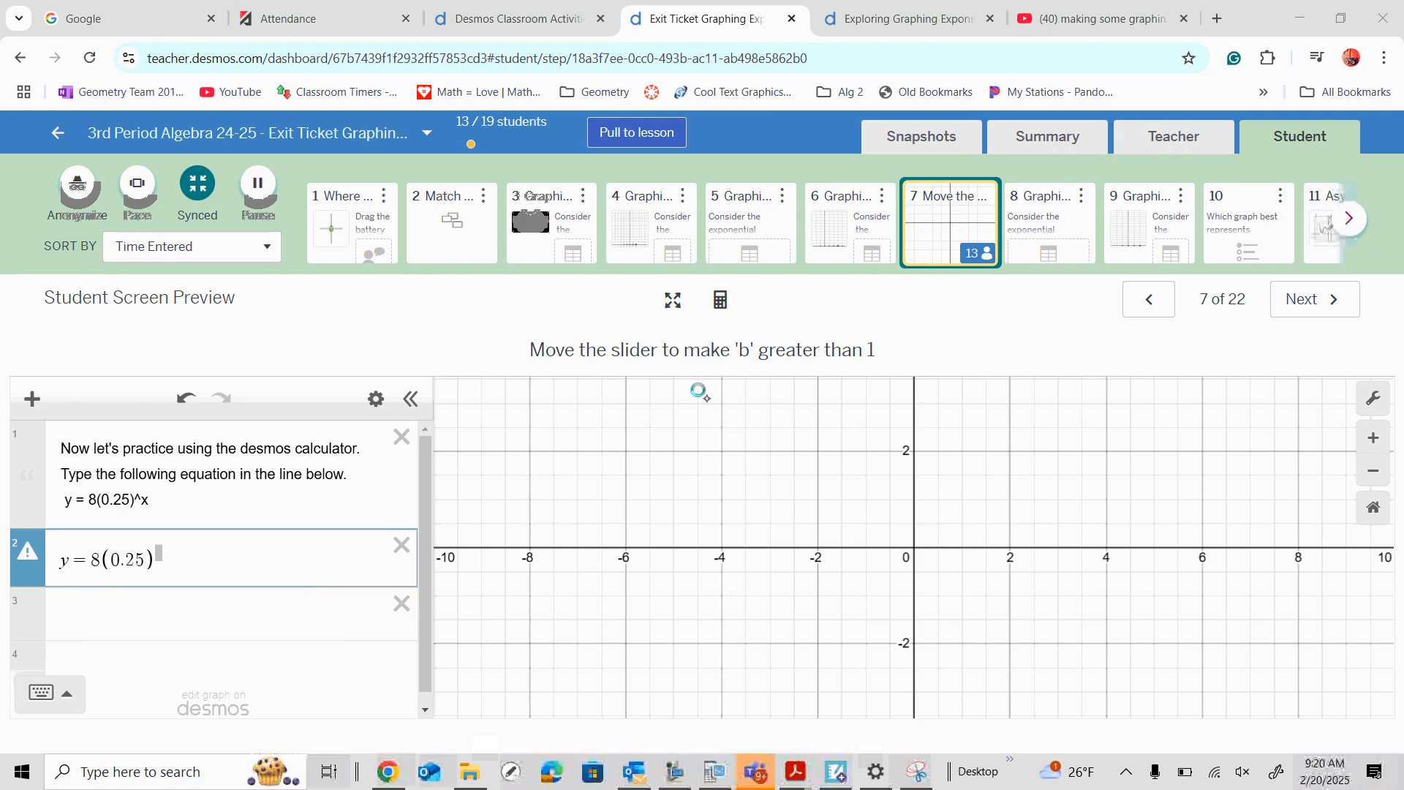
- Add the exponent x to complete the second expression as y = 8(0.25)^x
left_click(704, 404)
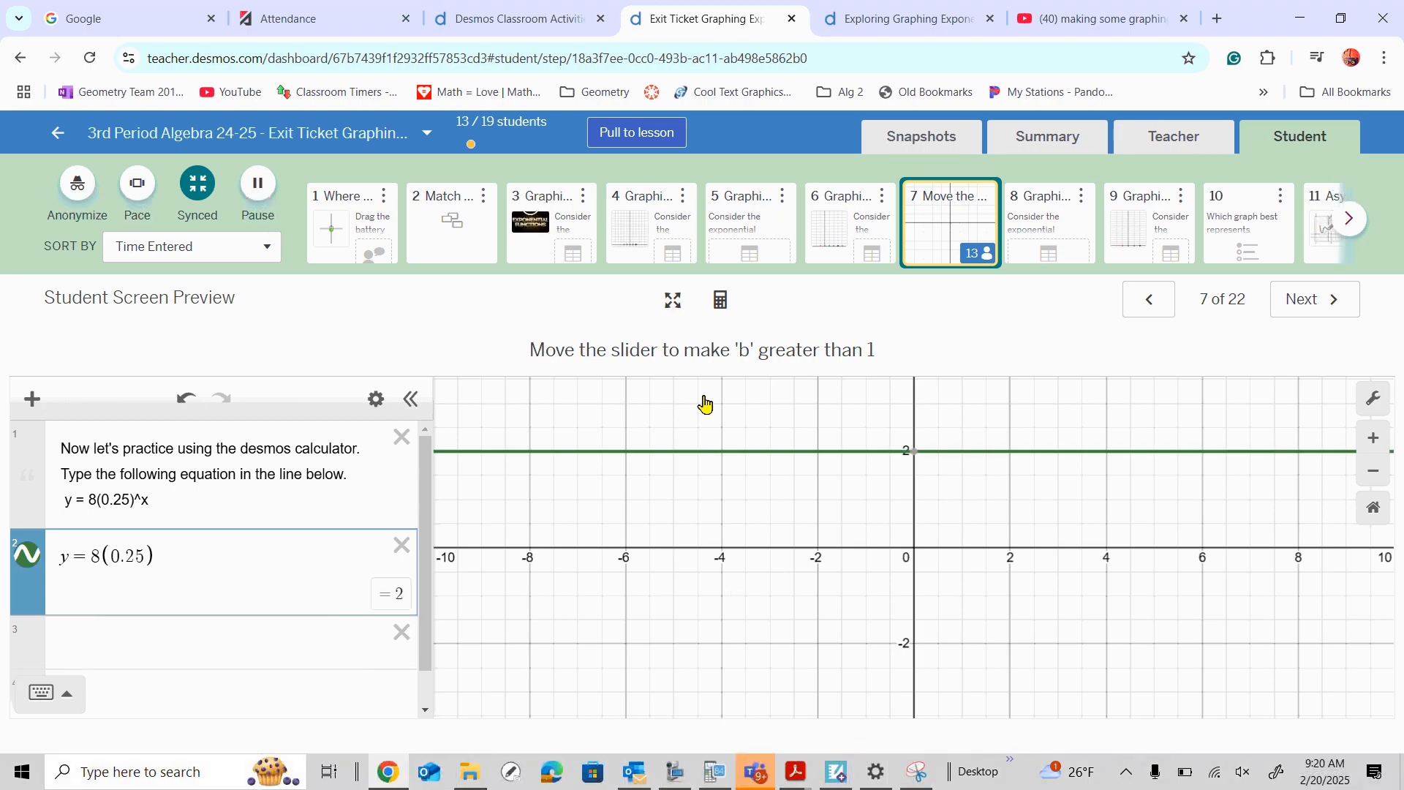
type("^x")
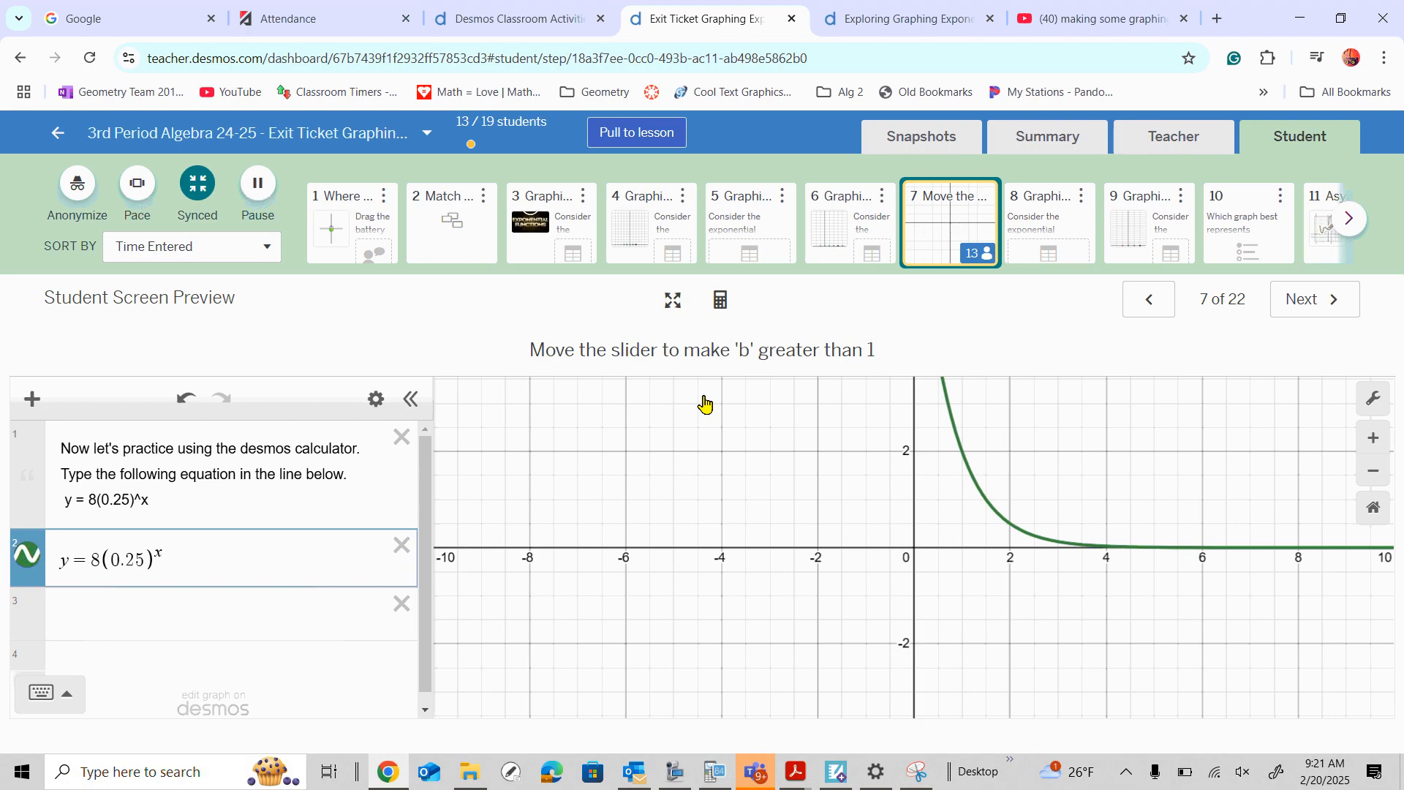
key("Return")
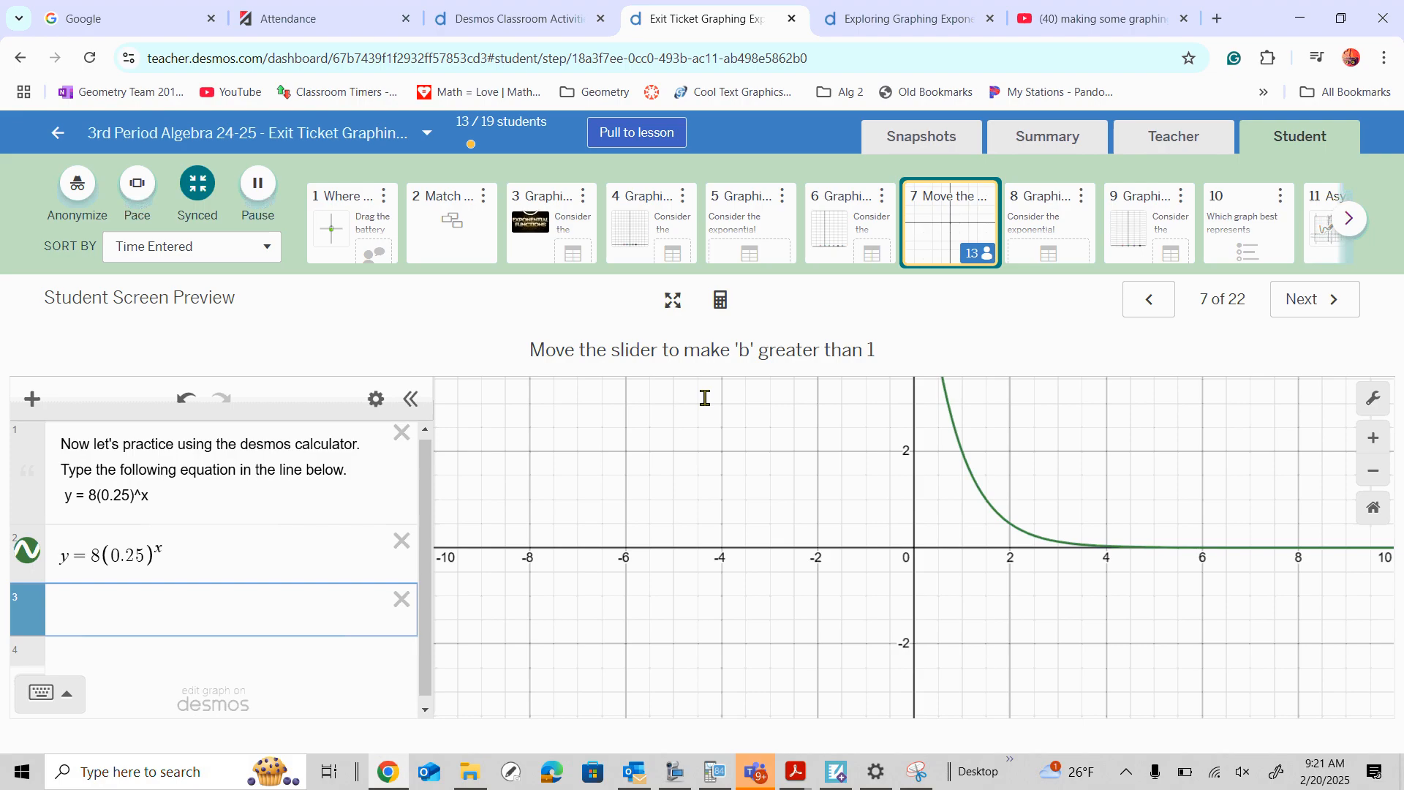
- Create a table of values from the y = 8(0.25)^x expression
key("Up")
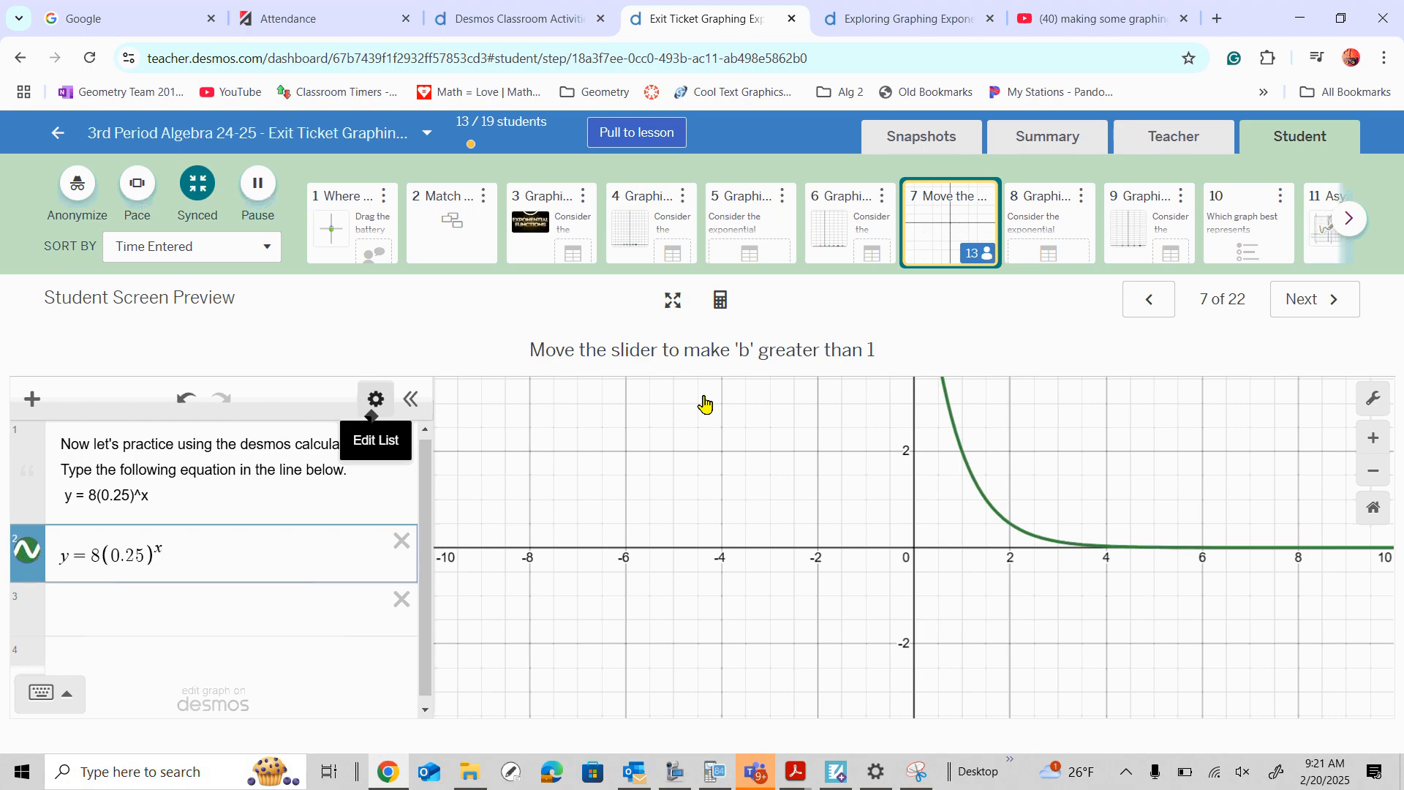
key("Return")
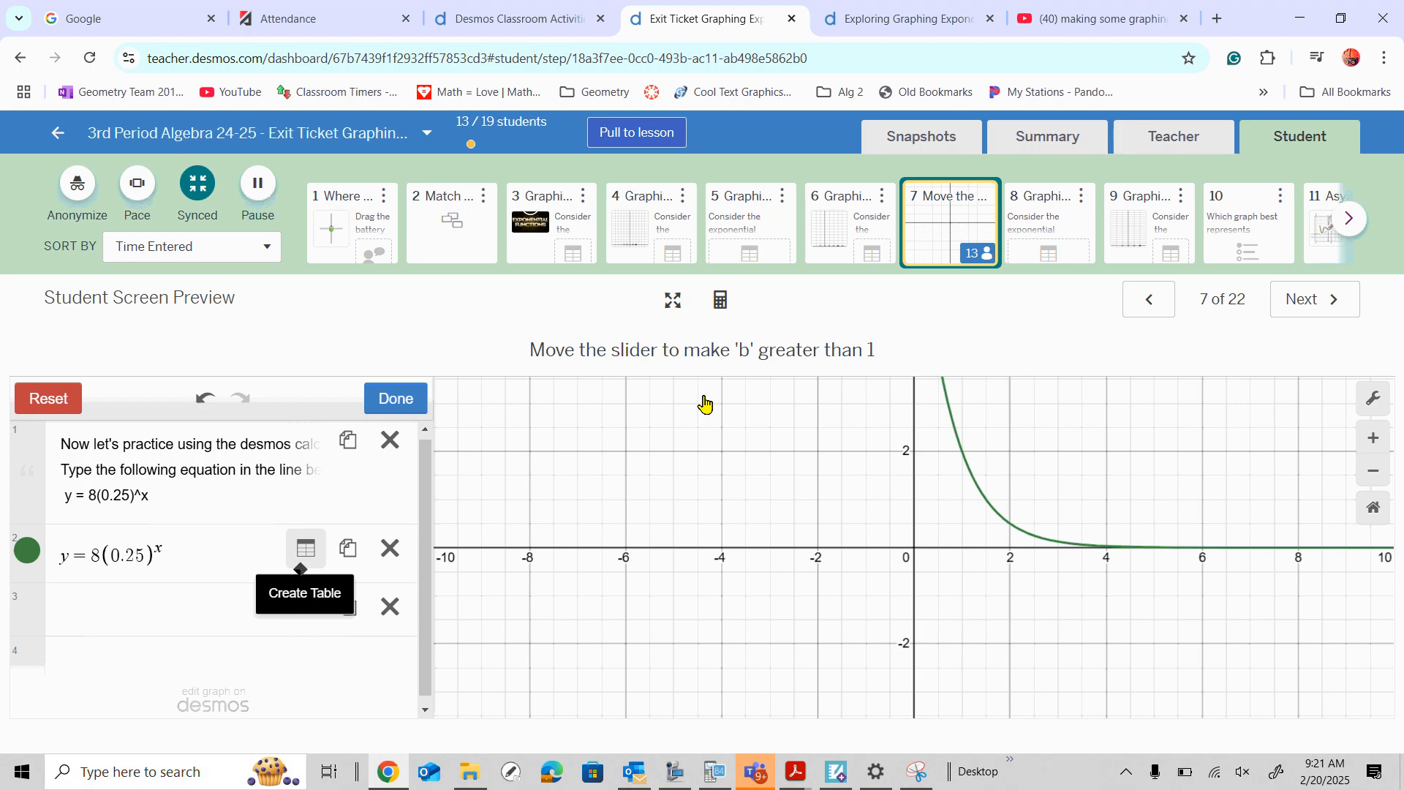
left_click(306, 548)
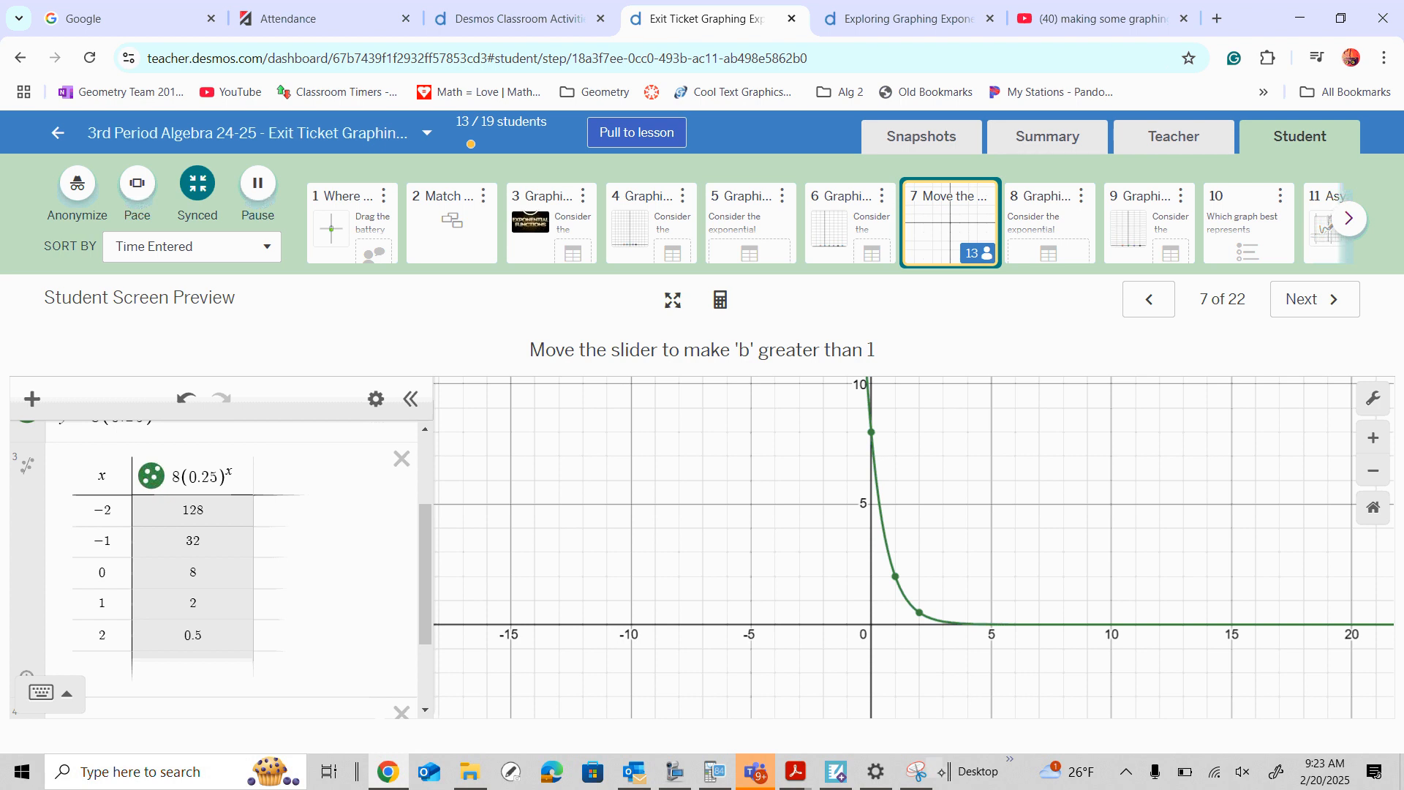
- Open the graphing calculator on screen 8 of the student preview and graph y = 8(0.25)^x with its table of values
left_click(1315, 299)
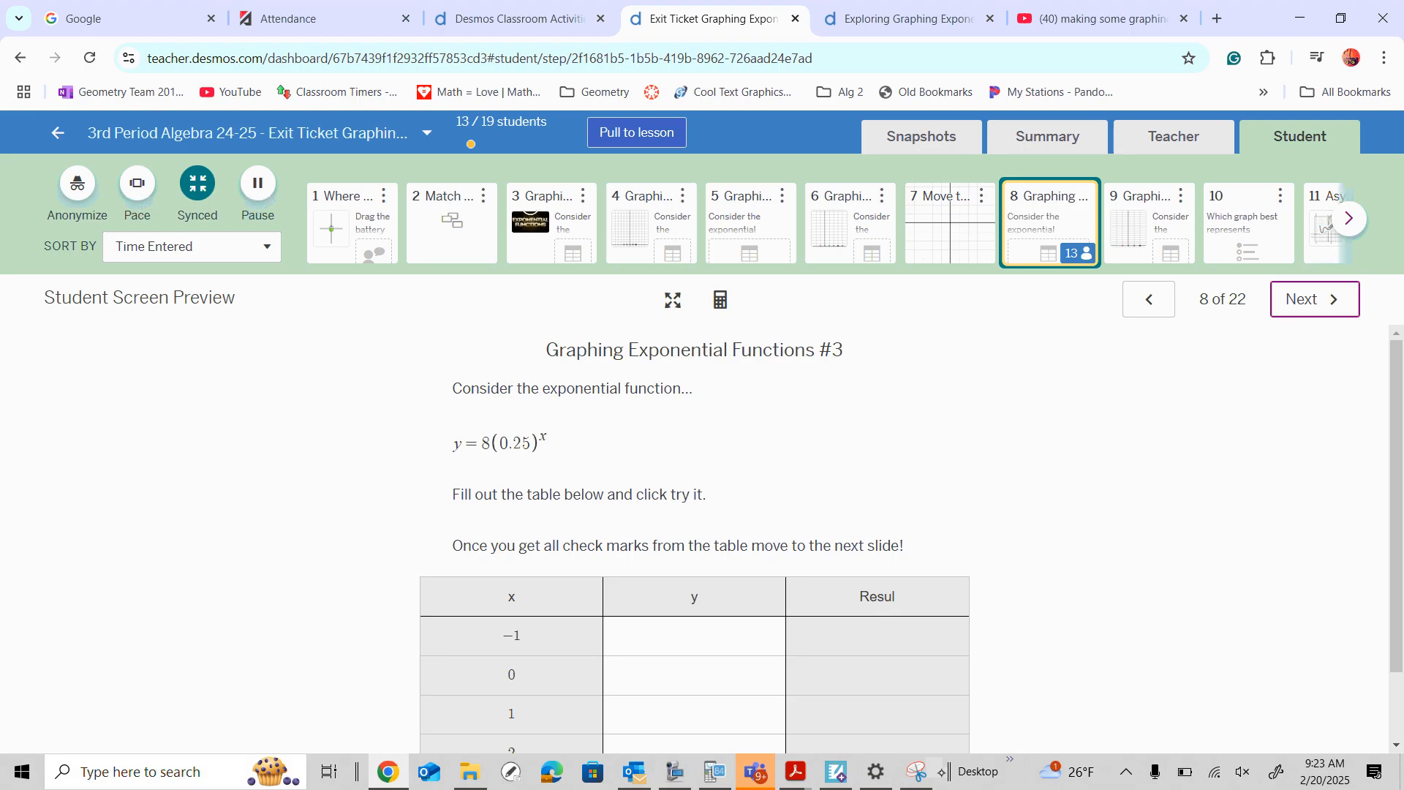
key("shift+Tab")
key("shift+Tab")
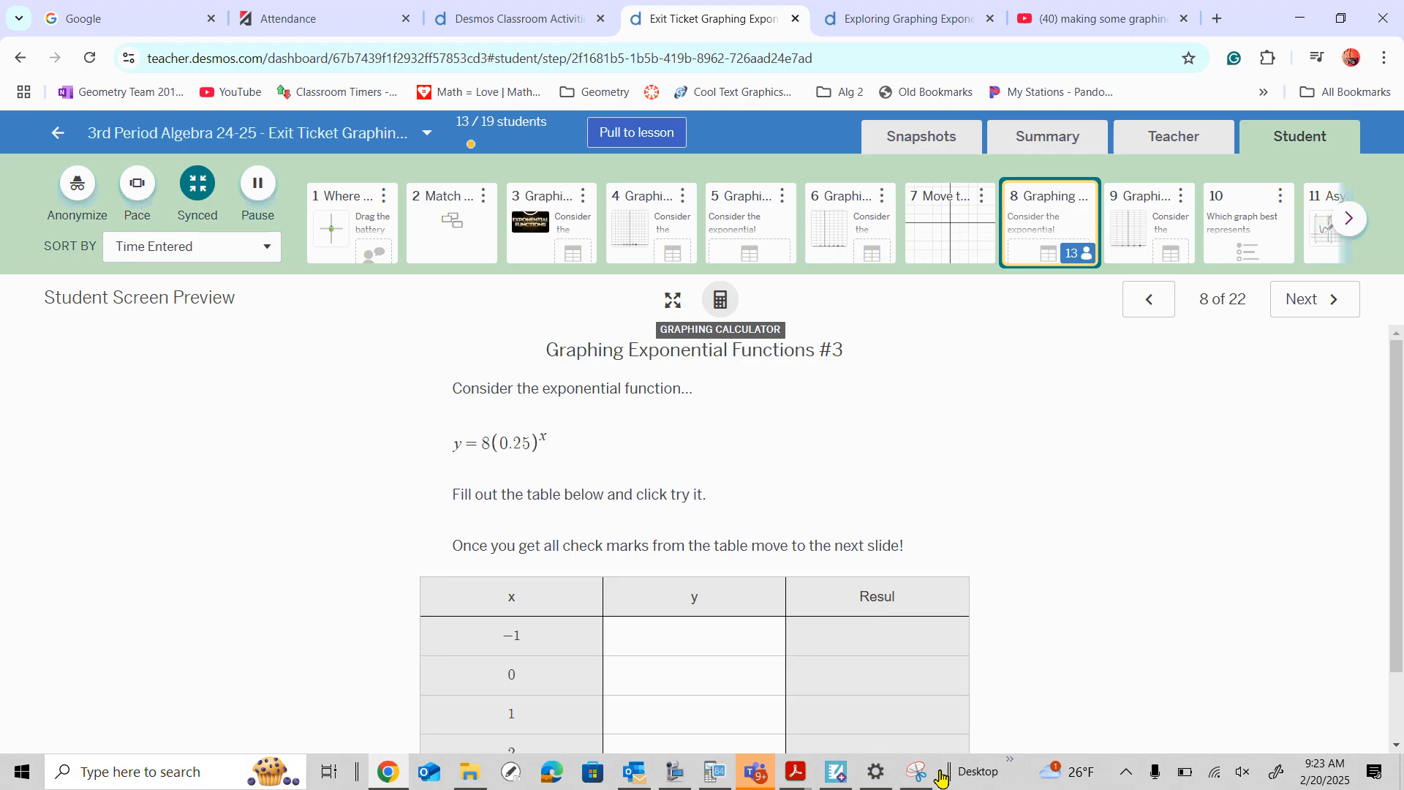
key("Return")
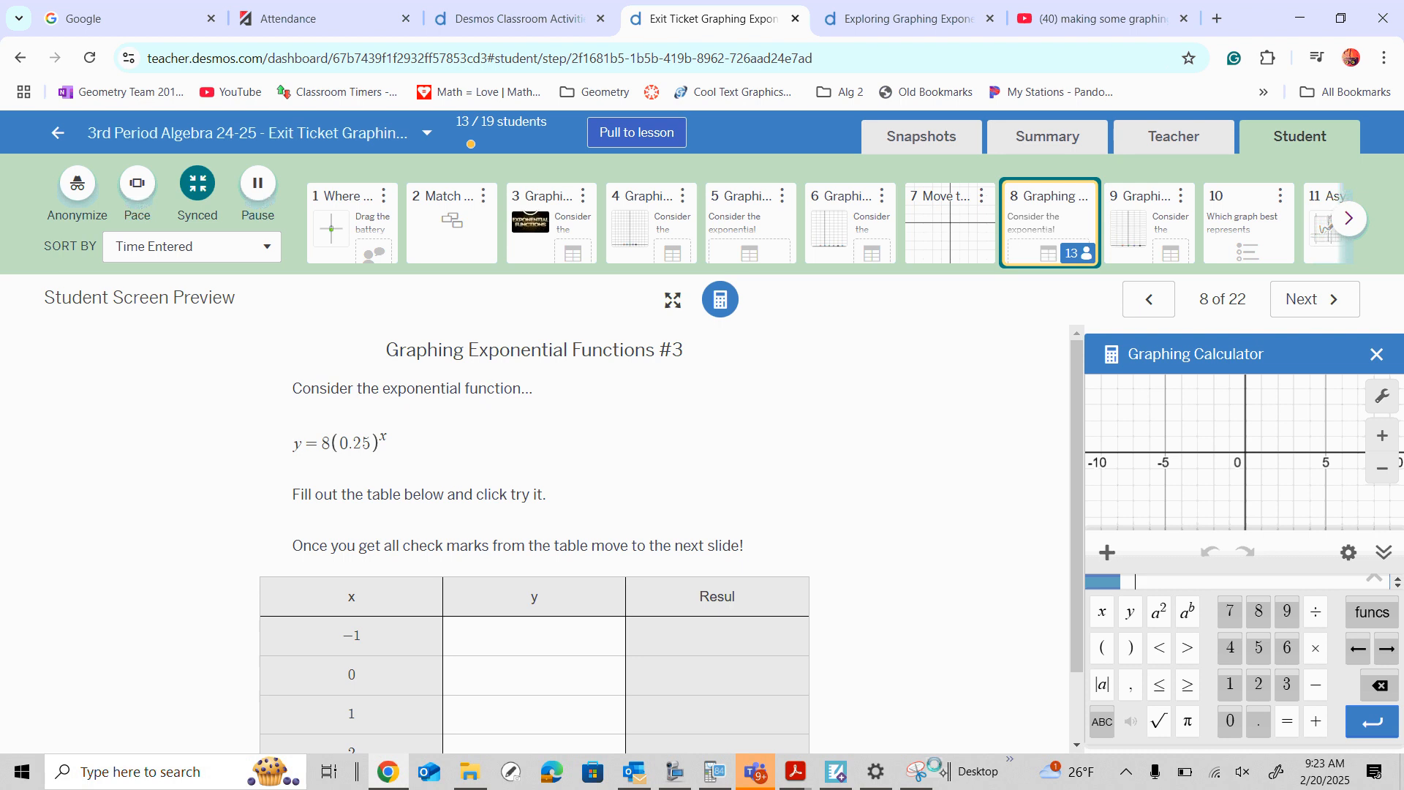
type("y")
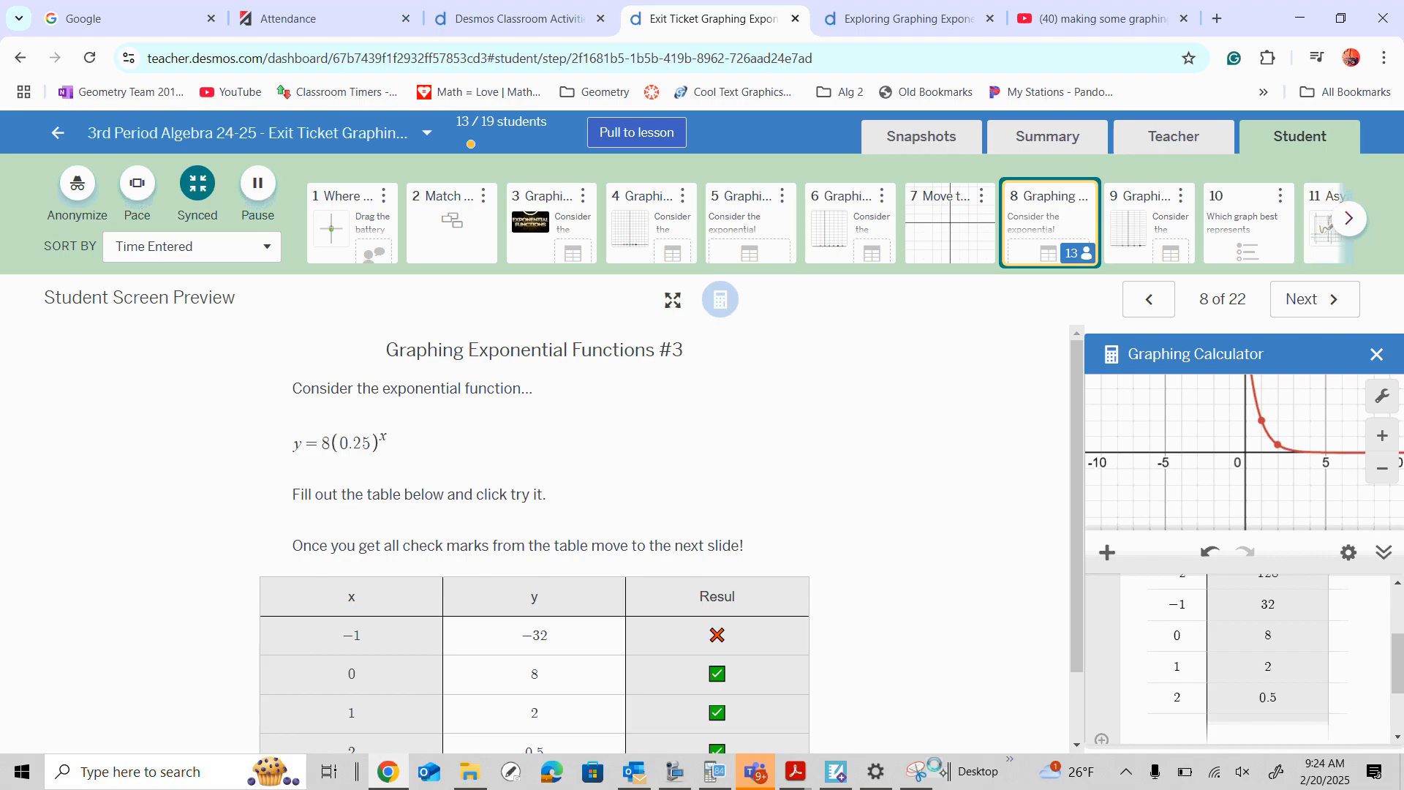
- Correct the y-value for x = −1 to 32 in the screen 8 table and submit the table for checking
left_click(541, 635)
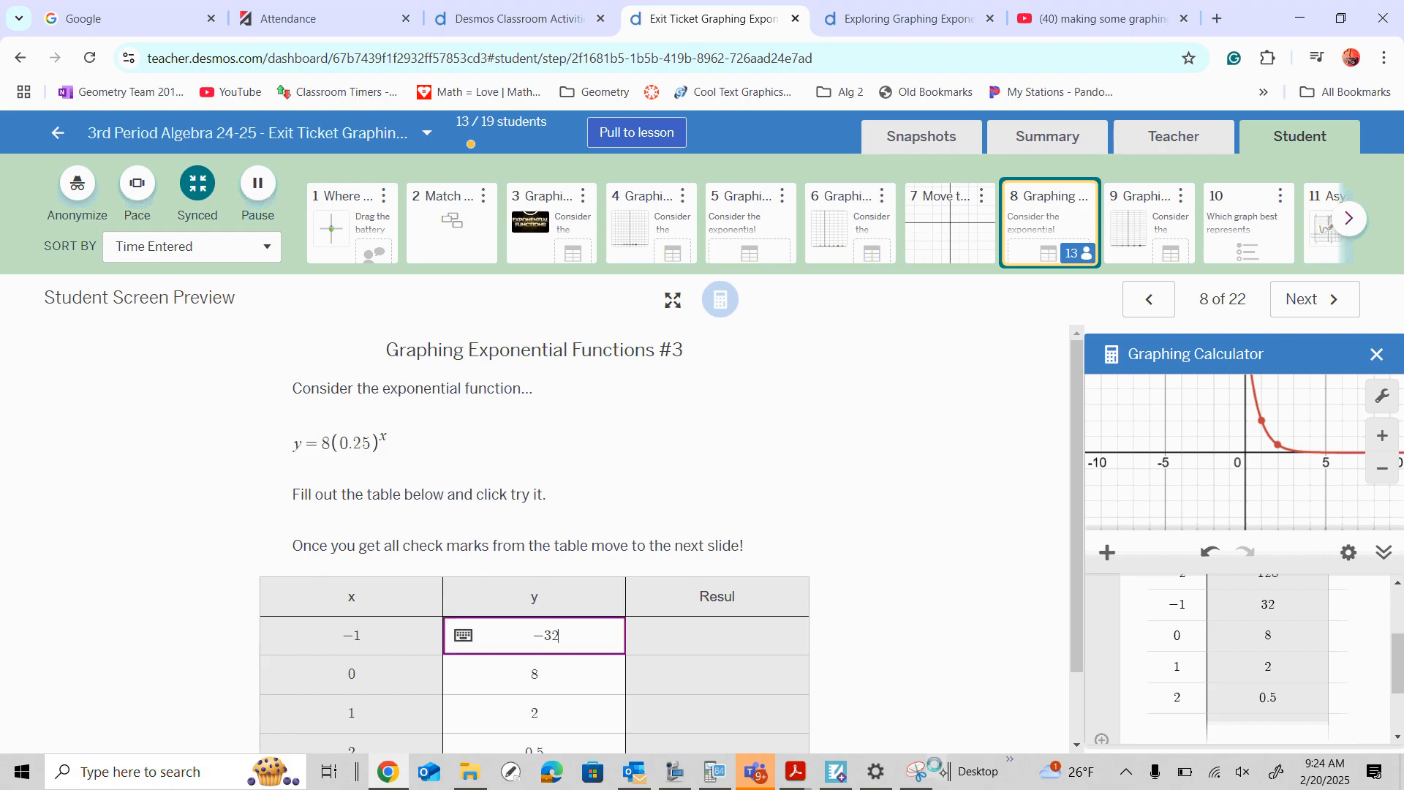
key("BackSpace")
key("BackSpace")
key("BackSpace")
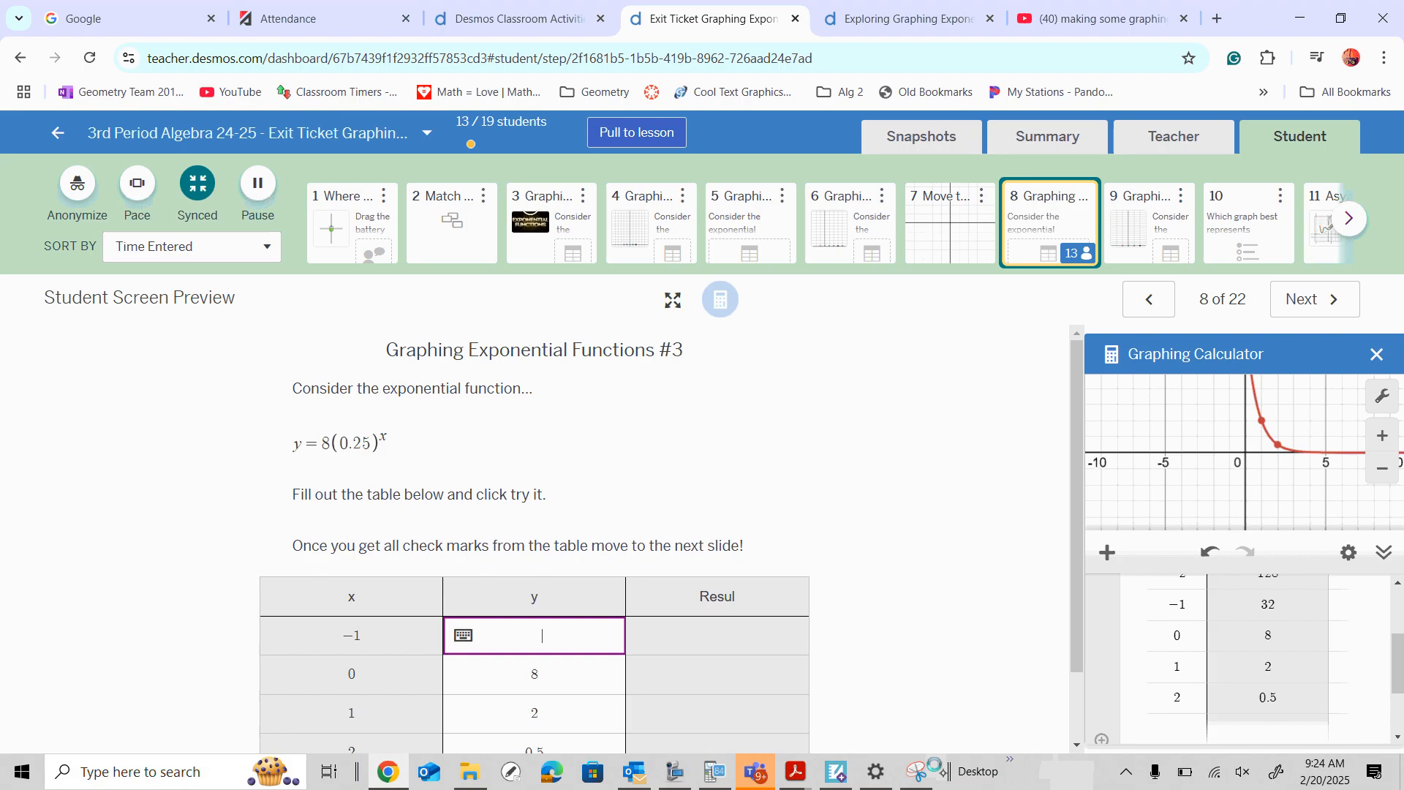
type("32")
key("Return")
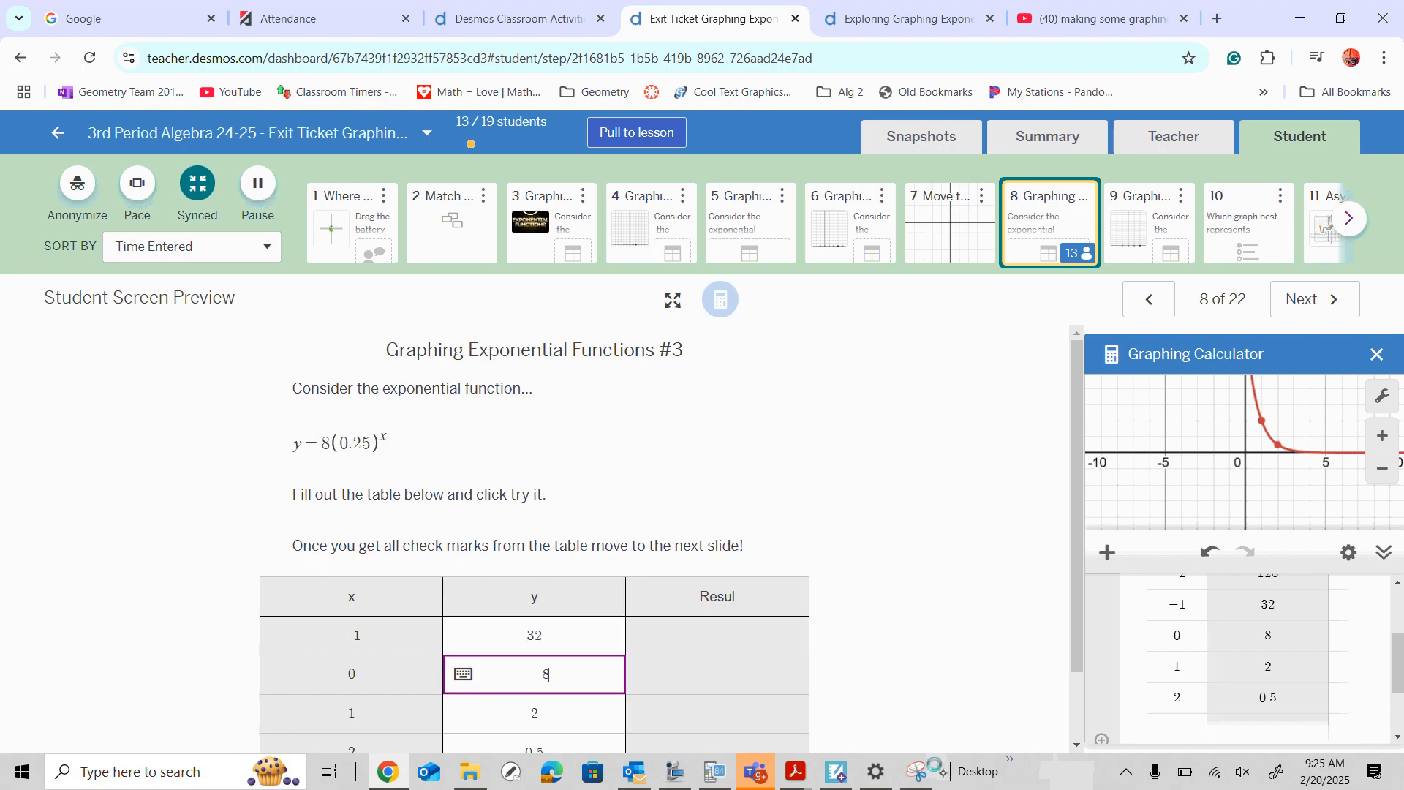
key("Return")
key("Return")
key("Return")
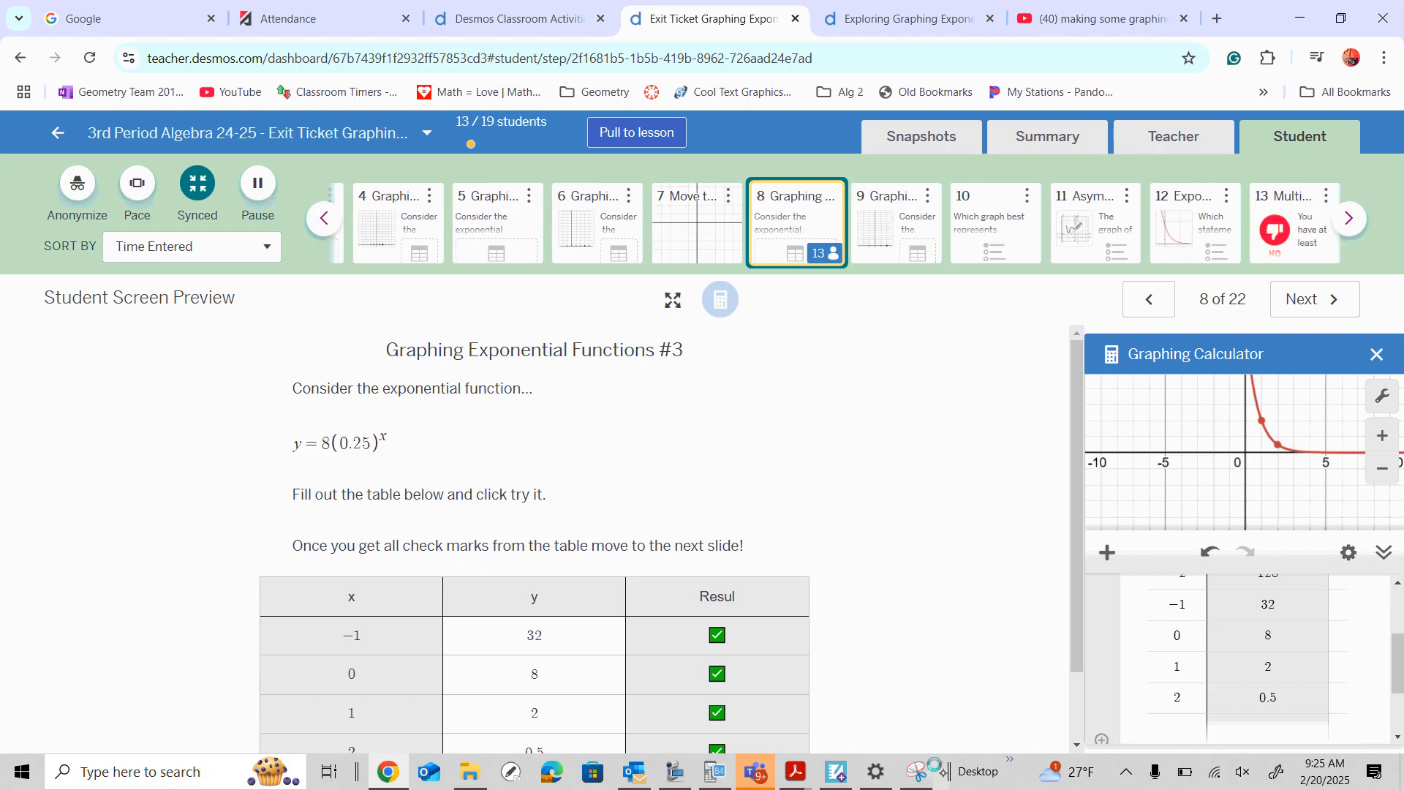
- Advance the class to screen 9, Graphing Exponential Functions #3, and show the class progress summary
left_click(1314, 299)
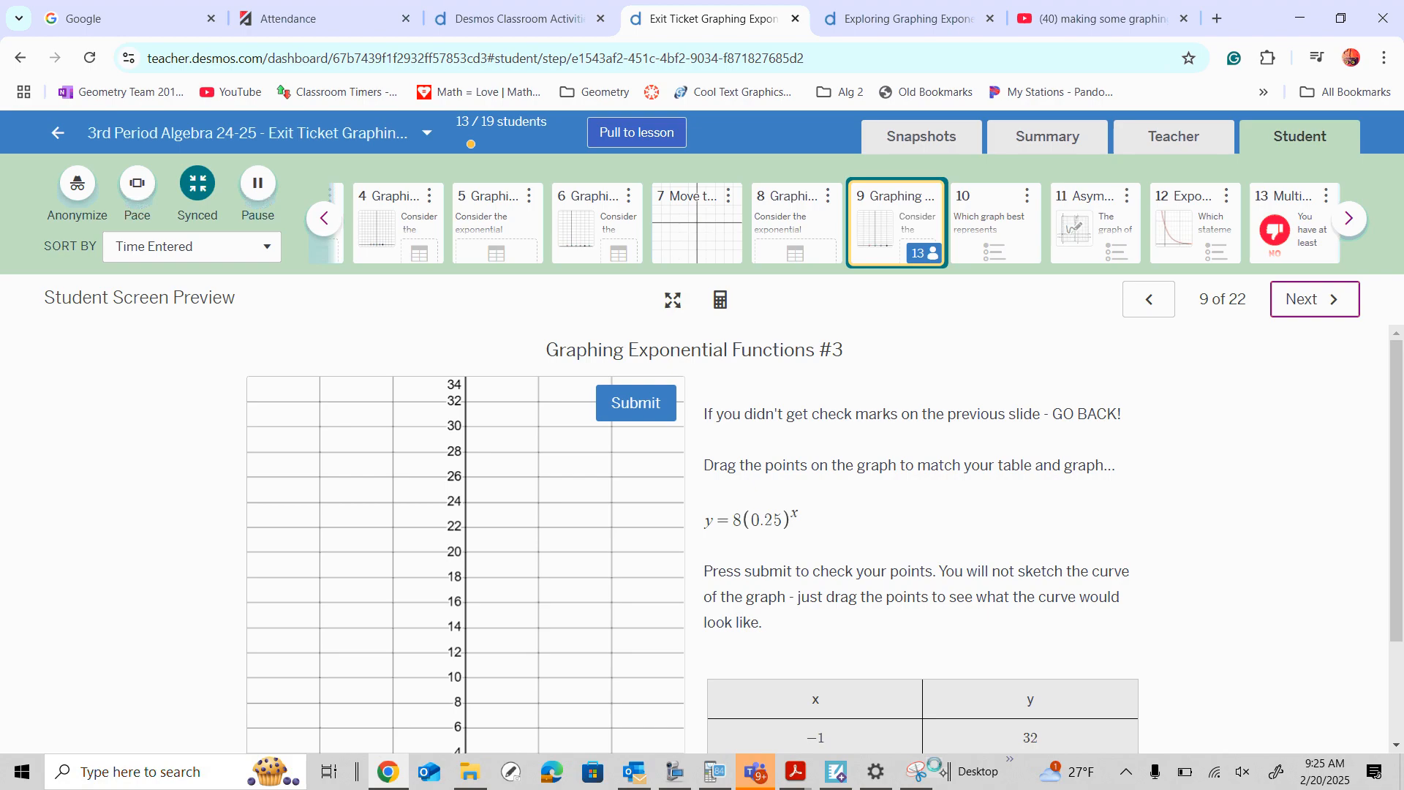
left_click(1047, 136)
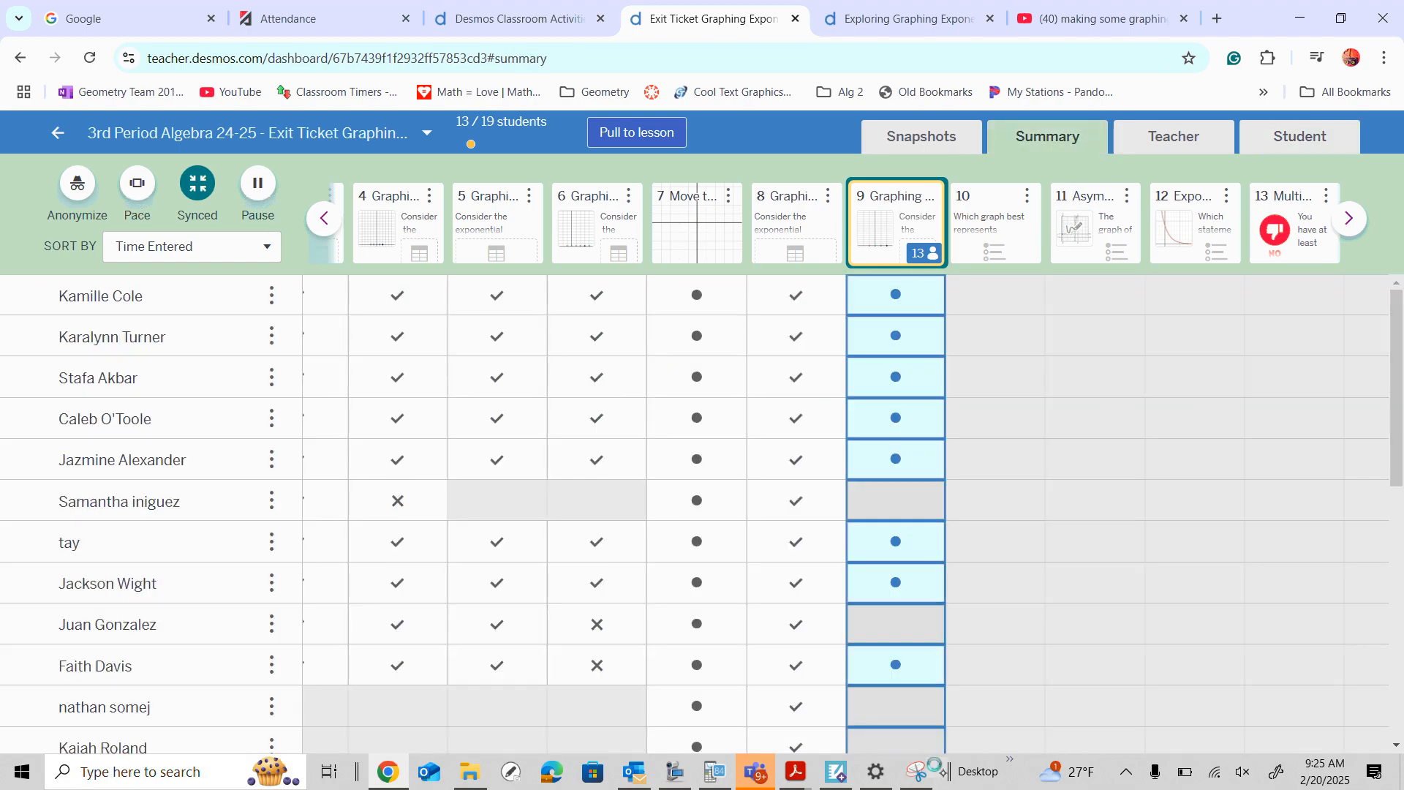